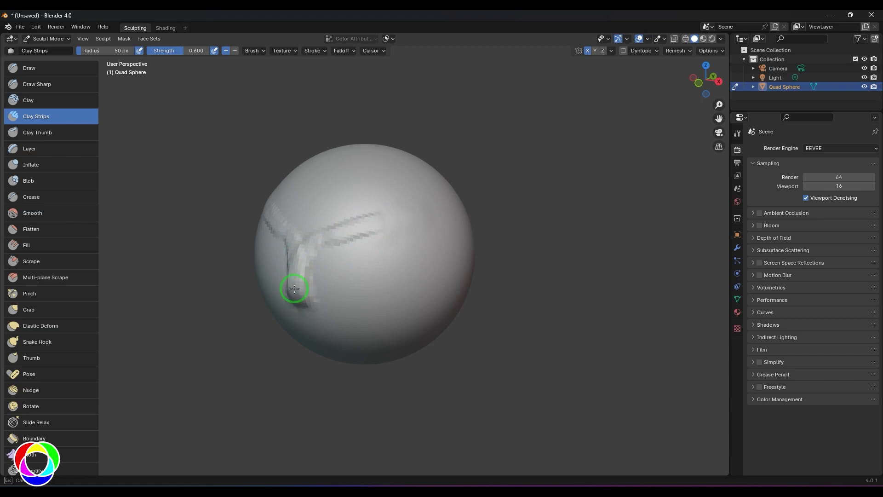
- Extend the brow ridge with Clay Strips and build up the eye area and nose on the sphere
{"action": "mouse_move", "coordinate": [387, 235]}
{"action": "left_mouse_down"}
{"action": "mouse_move", "coordinate": [312, 239]}
{"action": "mouse_move", "coordinate": [400, 244]}
{"action": "left_mouse_up"}
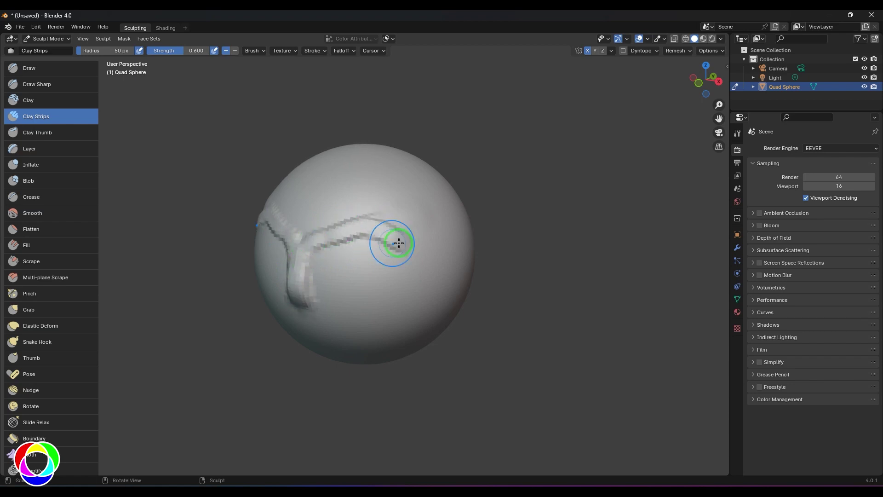
{"action": "middle_click_drag", "start_coordinate": [546, 263], "coordinate": [559, 252]}
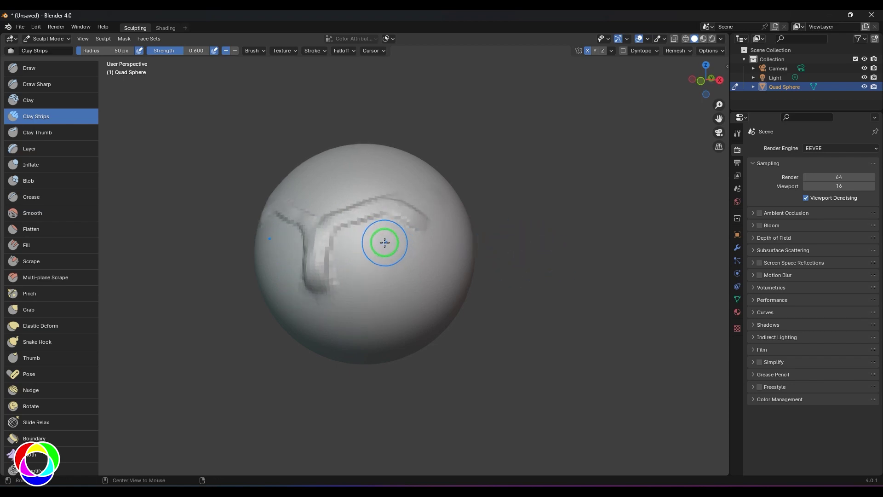
{"action": "mouse_move", "coordinate": [384, 242]}
{"action": "left_mouse_down"}
{"action": "mouse_move", "coordinate": [342, 240]}
{"action": "mouse_move", "coordinate": [386, 248]}
{"action": "mouse_move", "coordinate": [366, 239]}
{"action": "mouse_move", "coordinate": [336, 281]}
{"action": "mouse_move", "coordinate": [314, 281]}
{"action": "mouse_move", "coordinate": [314, 268]}
{"action": "left_mouse_up"}
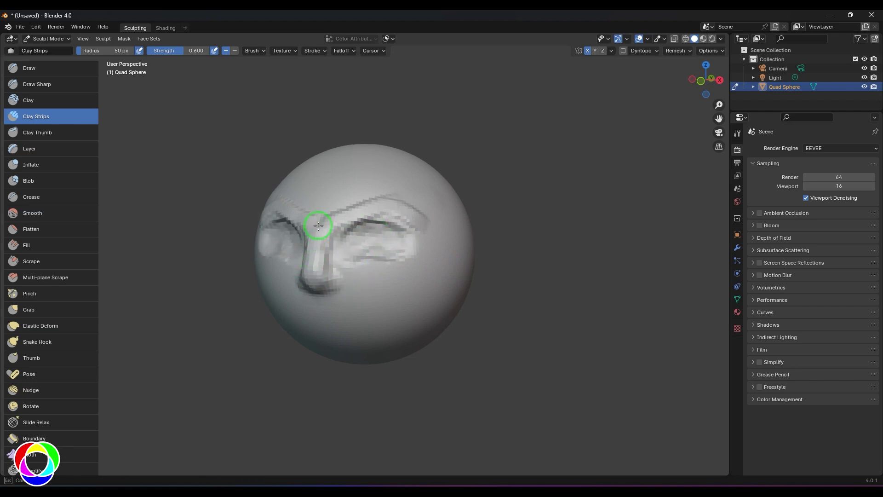
- Build up the mouth and chin below the nose with Clay Strips strokes
{"action": "middle_click_drag", "start_coordinate": [318, 226], "coordinate": [402, 260]}
{"action": "middle_click_drag", "start_coordinate": [516, 299], "coordinate": [365, 268]}
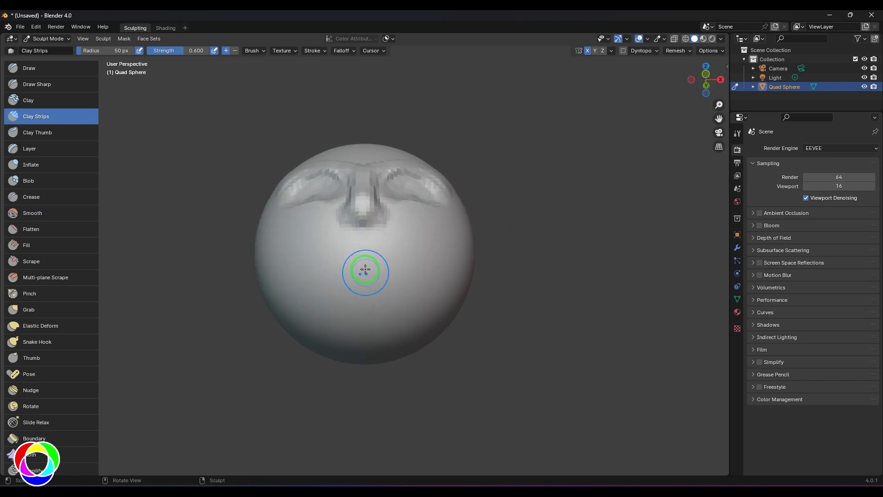
{"action": "mouse_move", "coordinate": [365, 268]}
{"action": "left_mouse_down"}
{"action": "mouse_move", "coordinate": [357, 243]}
{"action": "mouse_move", "coordinate": [371, 232]}
{"action": "mouse_move", "coordinate": [388, 232]}
{"action": "mouse_move", "coordinate": [405, 252]}
{"action": "mouse_move", "coordinate": [365, 270]}
{"action": "mouse_move", "coordinate": [446, 227]}
{"action": "left_mouse_up"}
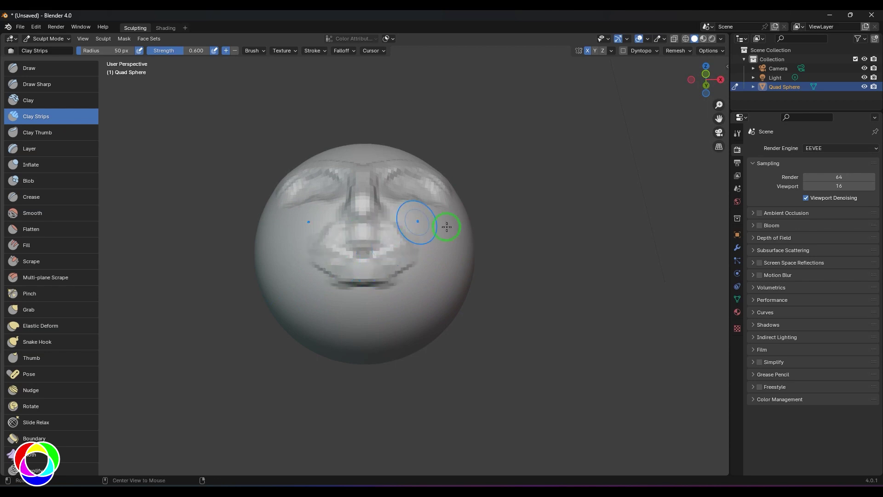
{"action": "middle_click_drag", "start_coordinate": [447, 226], "coordinate": [357, 301]}
{"action": "mouse_move", "coordinate": [357, 301]}
{"action": "left_mouse_down"}
{"action": "mouse_move", "coordinate": [342, 313]}
{"action": "mouse_move", "coordinate": [361, 317]}
{"action": "mouse_move", "coordinate": [369, 286]}
{"action": "mouse_move", "coordinate": [364, 330]}
{"action": "mouse_move", "coordinate": [348, 334]}
{"action": "mouse_move", "coordinate": [379, 300]}
{"action": "mouse_move", "coordinate": [357, 301]}
{"action": "left_mouse_up"}
{"action": "middle_click_drag", "start_coordinate": [357, 302], "coordinate": [391, 304]}
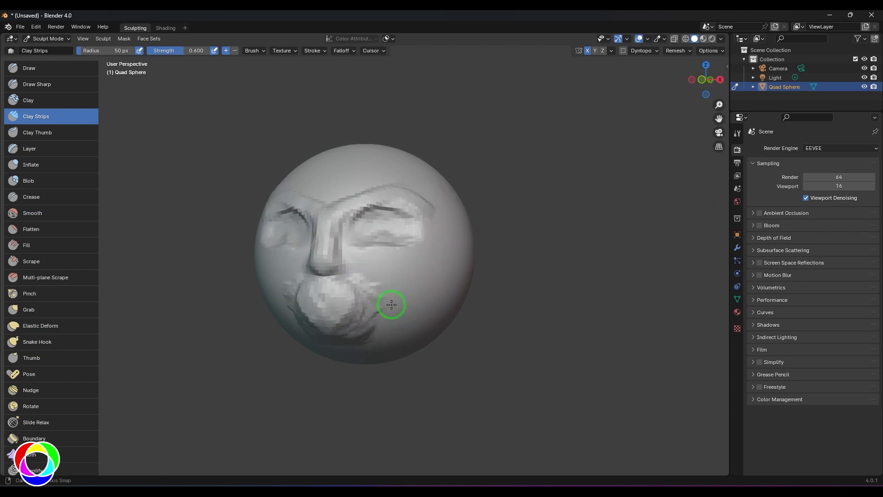
{"action": "left_click_drag", "start_coordinate": [391, 304], "coordinate": [347, 276]}
- Fill out the cheeks, temples and jaw on the side of the face with Clay Strips
{"action": "middle_click_drag", "start_coordinate": [347, 276], "coordinate": [454, 313]}
{"action": "mouse_move", "coordinate": [453, 313]}
{"action": "left_mouse_down"}
{"action": "mouse_move", "coordinate": [354, 267]}
{"action": "mouse_move", "coordinate": [386, 246]}
{"action": "mouse_move", "coordinate": [379, 239]}
{"action": "mouse_move", "coordinate": [335, 266]}
{"action": "mouse_move", "coordinate": [362, 276]}
{"action": "mouse_move", "coordinate": [391, 242]}
{"action": "mouse_move", "coordinate": [359, 295]}
{"action": "mouse_move", "coordinate": [313, 279]}
{"action": "mouse_move", "coordinate": [358, 311]}
{"action": "mouse_move", "coordinate": [339, 317]}
{"action": "mouse_move", "coordinate": [371, 317]}
{"action": "mouse_move", "coordinate": [372, 296]}
{"action": "left_mouse_up"}
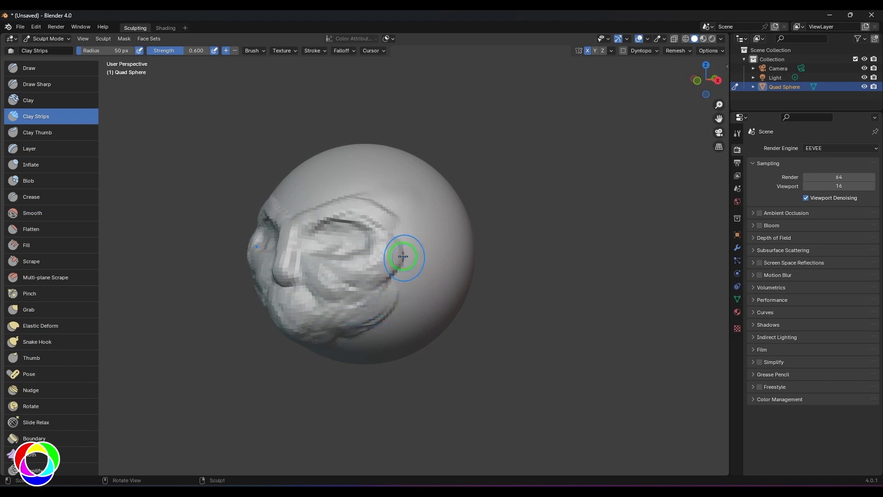
{"action": "mouse_move", "coordinate": [403, 256]}
{"action": "left_mouse_down"}
{"action": "mouse_move", "coordinate": [371, 198]}
{"action": "mouse_move", "coordinate": [355, 189]}
{"action": "mouse_move", "coordinate": [316, 210]}
{"action": "mouse_move", "coordinate": [368, 199]}
{"action": "mouse_move", "coordinate": [396, 221]}
{"action": "mouse_move", "coordinate": [406, 266]}
{"action": "left_mouse_up"}
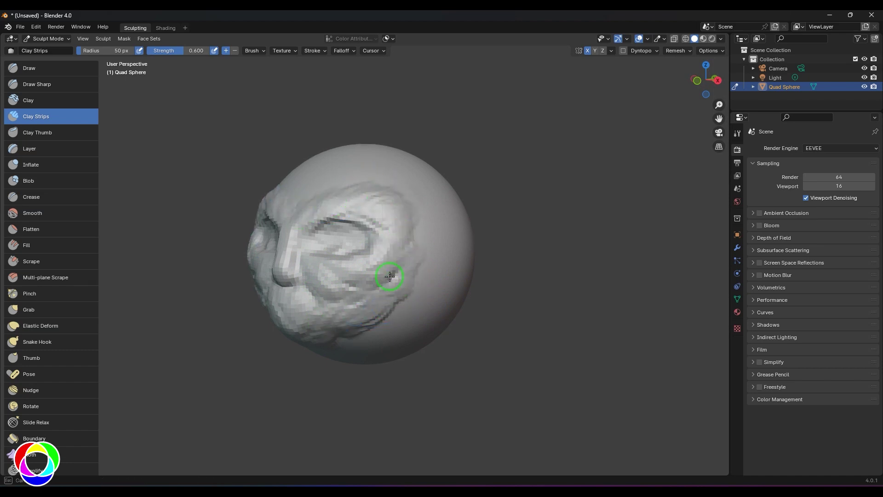
{"action": "middle_click_drag", "start_coordinate": [351, 305], "coordinate": [368, 288]}
{"action": "mouse_move", "coordinate": [369, 287]}
{"action": "left_mouse_down"}
{"action": "mouse_move", "coordinate": [338, 309]}
{"action": "mouse_move", "coordinate": [362, 306]}
{"action": "mouse_move", "coordinate": [351, 275]}
{"action": "mouse_move", "coordinate": [395, 297]}
{"action": "left_mouse_up"}
{"action": "mouse_move", "coordinate": [396, 297]}
{"action": "middle_mouse_down"}
{"action": "mouse_move", "coordinate": [545, 251]}
{"action": "mouse_move", "coordinate": [622, 141]}
{"action": "middle_mouse_up"}
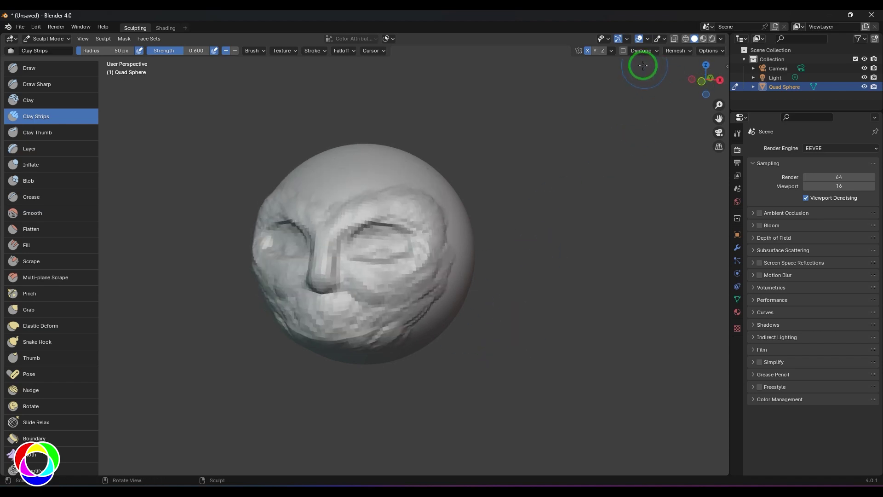
- Turn on the wireframe overlay for the sculpted head
{"action": "left_click", "coordinate": [646, 38]}
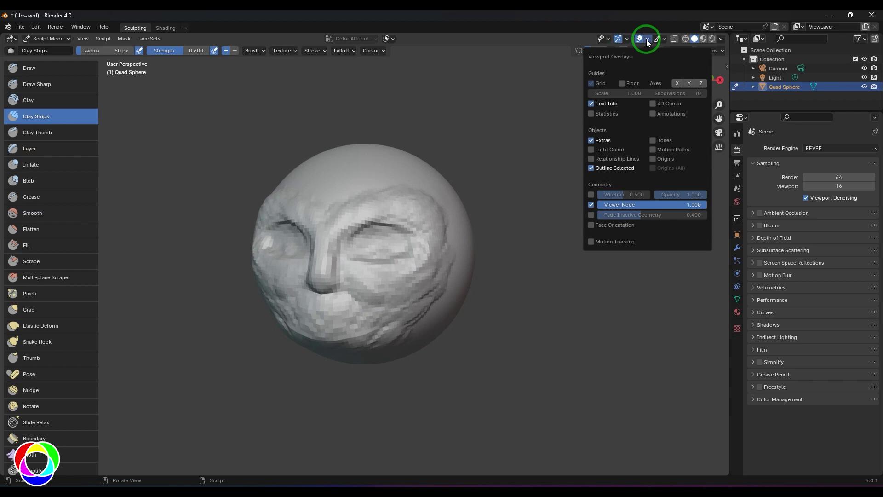
{"action": "left_click", "coordinate": [594, 194]}
{"action": "mouse_move", "coordinate": [475, 339]}
{"action": "middle_mouse_down"}
{"action": "mouse_move", "coordinate": [580, 313]}
{"action": "mouse_move", "coordinate": [481, 336]}
{"action": "mouse_move", "coordinate": [570, 196]}
{"action": "middle_mouse_up"}
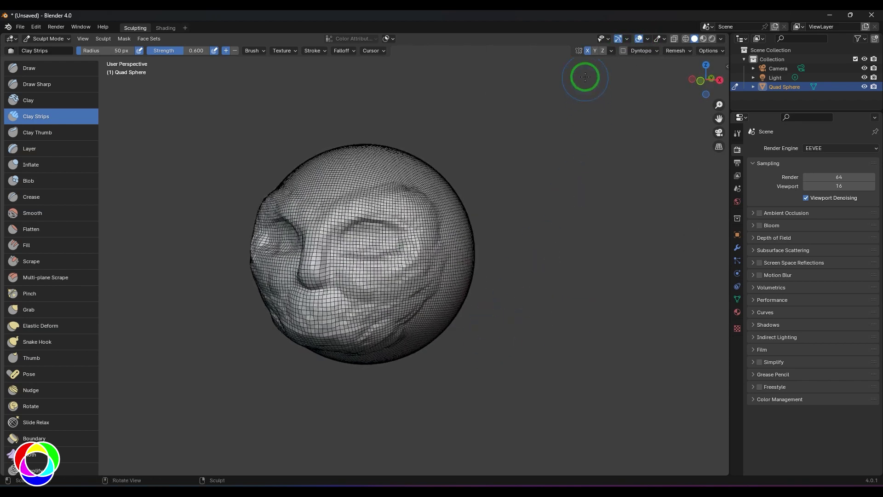
- Enable Dyntopo and lay Clay Strips strokes along the brow and around the outer eye
{"action": "left_click", "coordinate": [650, 52]}
{"action": "left_click", "coordinate": [624, 51]}
{"action": "left_click", "coordinate": [651, 51]}
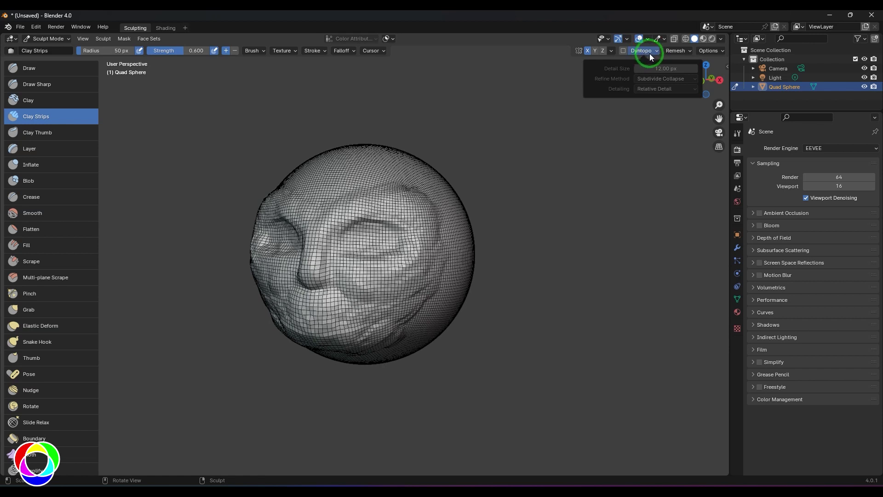
{"action": "left_click", "coordinate": [623, 50]}
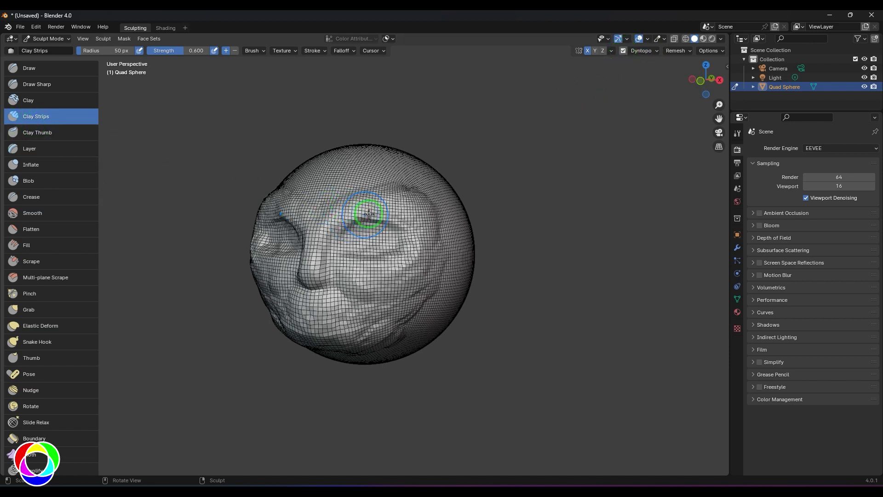
{"action": "mouse_move", "coordinate": [368, 214]}
{"action": "left_mouse_down"}
{"action": "mouse_move", "coordinate": [342, 220]}
{"action": "mouse_move", "coordinate": [419, 210]}
{"action": "mouse_move", "coordinate": [343, 218]}
{"action": "left_mouse_up"}
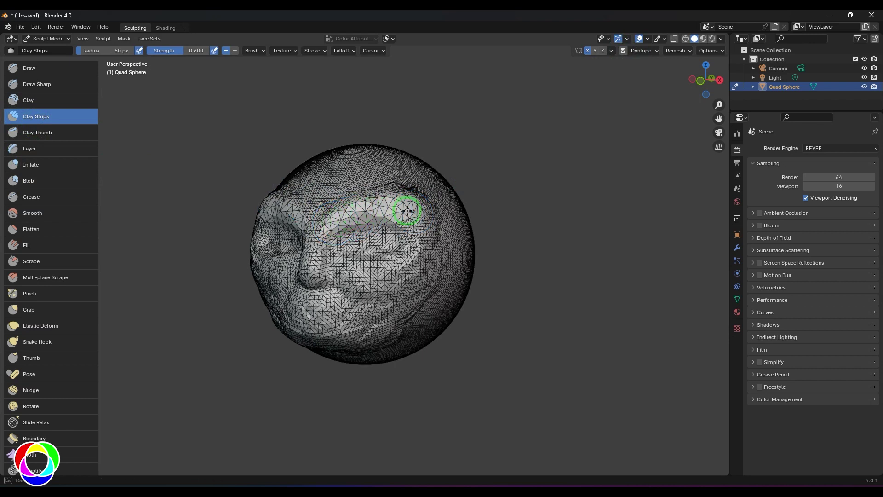
{"action": "mouse_move", "coordinate": [407, 211]}
{"action": "left_mouse_down"}
{"action": "mouse_move", "coordinate": [448, 259]}
{"action": "mouse_move", "coordinate": [490, 272]}
{"action": "left_mouse_up"}
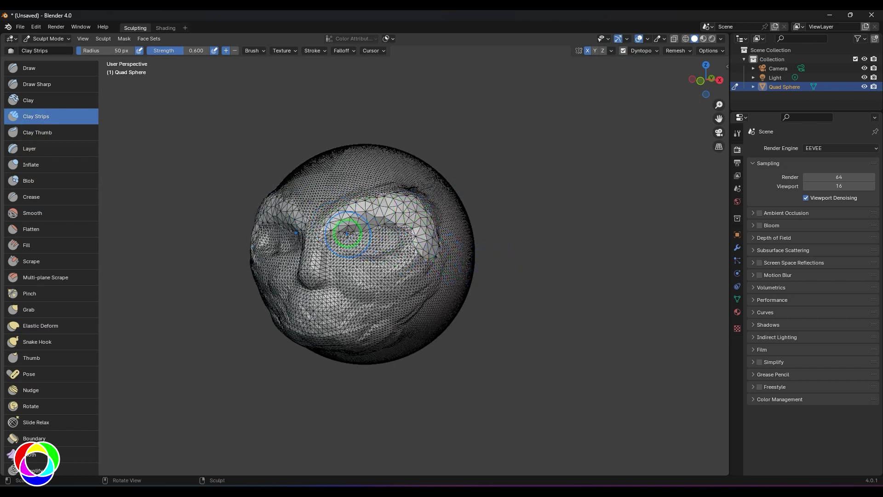
- Reduce the Dyntopo detail size and sculpt a finer Clay Strips stroke along the brow
{"action": "middle_click_drag", "start_coordinate": [417, 259], "coordinate": [532, 220]}
{"action": "scroll", "coordinate": [538, 266], "scroll_direction": "up", "scroll_amount": 2}
{"action": "left_click", "coordinate": [642, 51]}
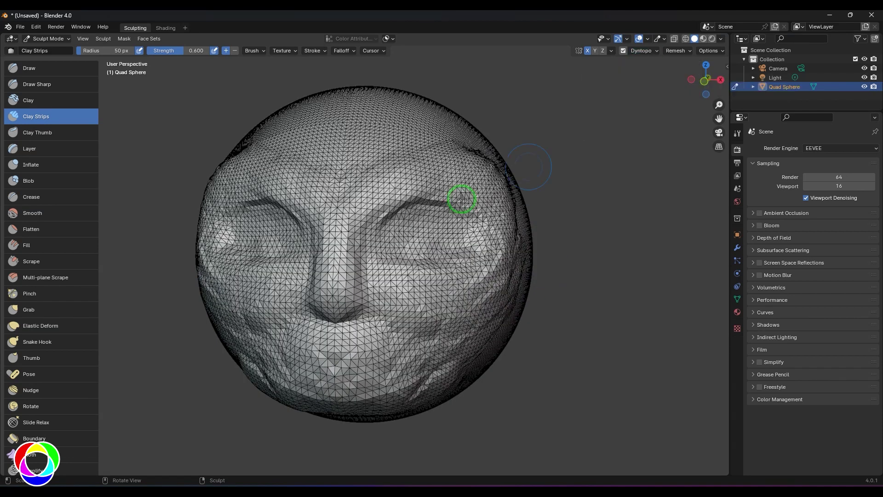
{"action": "mouse_move", "coordinate": [378, 201]}
{"action": "left_mouse_down"}
{"action": "mouse_move", "coordinate": [418, 184]}
{"action": "mouse_move", "coordinate": [489, 199]}
{"action": "mouse_move", "coordinate": [570, 244]}
{"action": "left_mouse_up"}
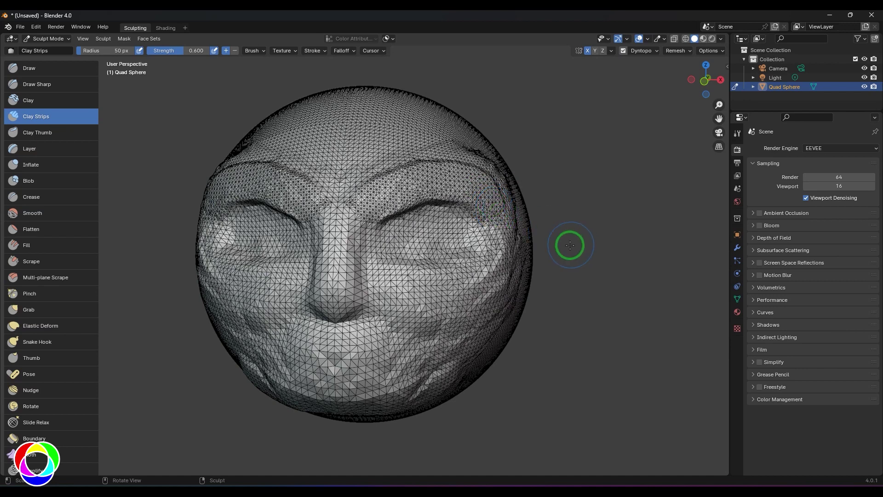
- Try a Clay Strips stroke across the cheek with a larger Dyntopo detail size, and undo it
{"action": "mouse_move", "coordinate": [610, 209]}
{"action": "middle_mouse_down"}
{"action": "mouse_move", "coordinate": [583, 233]}
{"action": "mouse_move", "coordinate": [428, 244]}
{"action": "middle_mouse_up"}
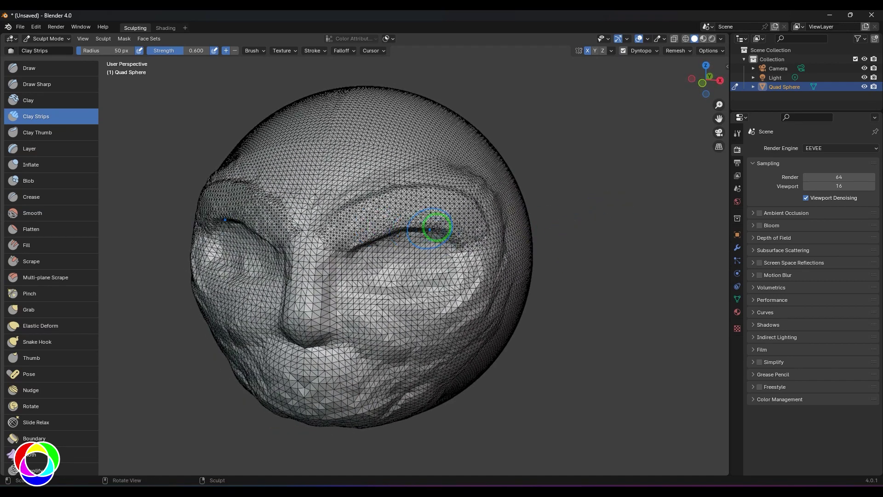
{"action": "left_click", "coordinate": [641, 51]}
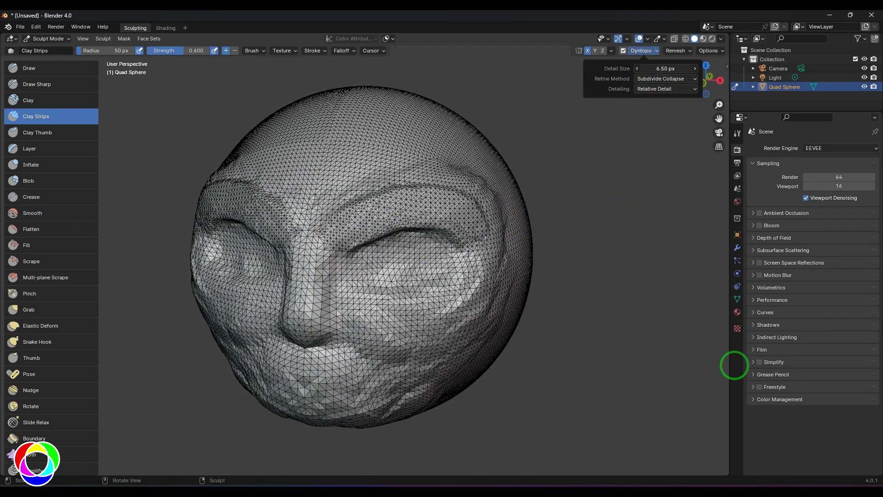
{"action": "mouse_move", "coordinate": [357, 302]}
{"action": "left_mouse_down"}
{"action": "mouse_move", "coordinate": [377, 314]}
{"action": "mouse_move", "coordinate": [462, 309]}
{"action": "left_mouse_up"}
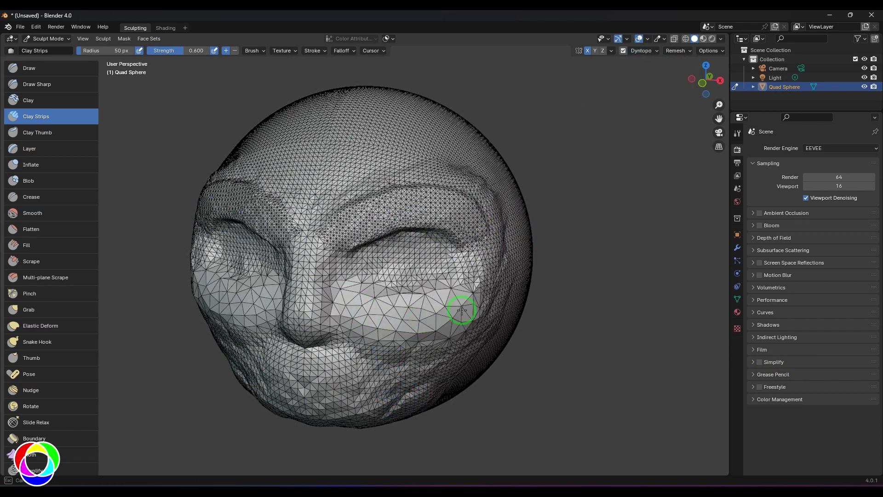
{"action": "mouse_move", "coordinate": [462, 310]}
{"action": "middle_mouse_down"}
{"action": "mouse_move", "coordinate": [615, 368]}
{"action": "mouse_move", "coordinate": [601, 357]}
{"action": "mouse_move", "coordinate": [548, 365]}
{"action": "mouse_move", "coordinate": [594, 363]}
{"action": "middle_mouse_up"}
{"action": "key", "text": "ctrl+z"}
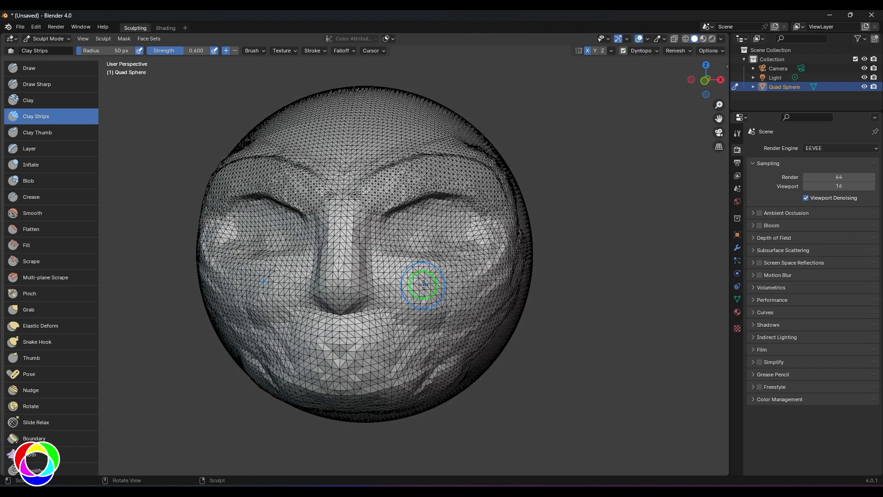
- Adjust the Dyntopo detail size interactively on the mesh and sculpt a finely detailed Clay Strips band across the cheek below the eye
{"action": "key", "text": "r"}
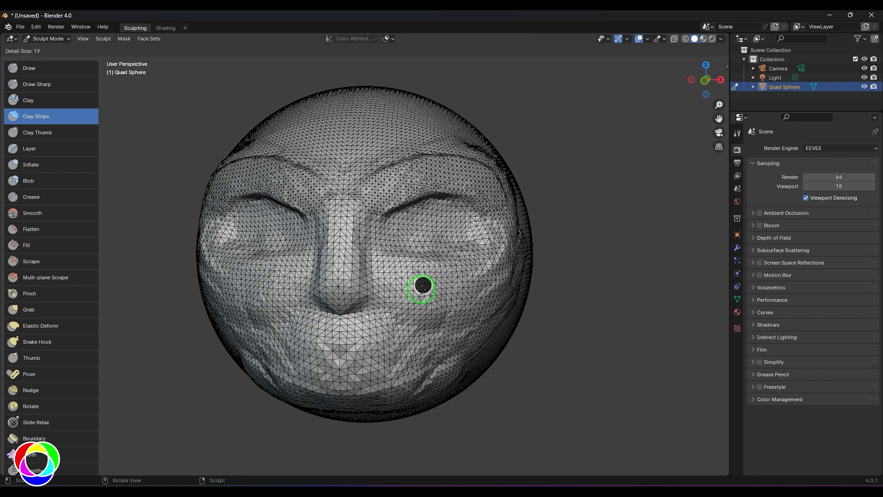
{"action": "left_click", "coordinate": [479, 280]}
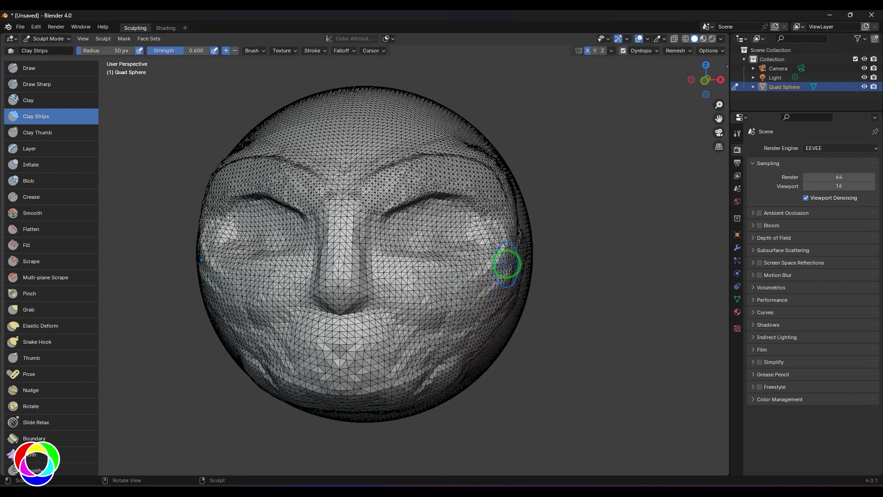
{"action": "key", "text": "ctrl+shift+z"}
{"action": "key", "text": "ctrl+z"}
{"action": "left_click", "coordinate": [623, 51]}
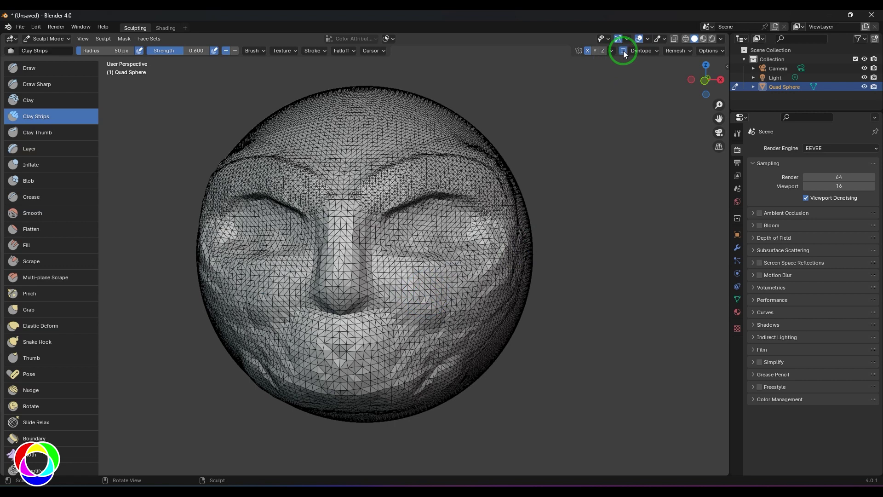
{"action": "mouse_move", "coordinate": [420, 305]}
{"action": "left_mouse_down"}
{"action": "mouse_move", "coordinate": [488, 275]}
{"action": "mouse_move", "coordinate": [449, 298]}
{"action": "mouse_move", "coordinate": [420, 291]}
{"action": "mouse_move", "coordinate": [468, 295]}
{"action": "mouse_move", "coordinate": [431, 302]}
{"action": "mouse_move", "coordinate": [494, 280]}
{"action": "mouse_move", "coordinate": [498, 300]}
{"action": "left_mouse_up"}
{"action": "key", "text": "r"}
{"action": "left_click", "coordinate": [441, 301]}
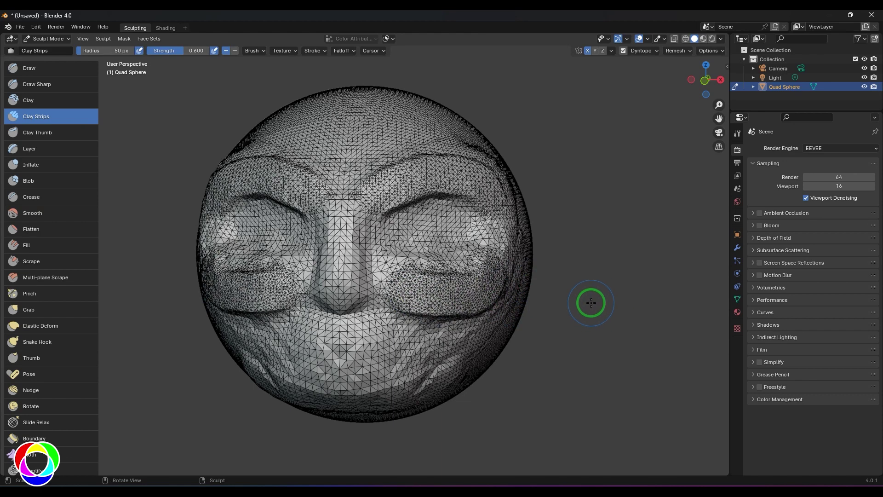
- Review the available refine methods in the Dyntopo settings
{"action": "mouse_move", "coordinate": [586, 301]}
{"action": "middle_mouse_down"}
{"action": "mouse_move", "coordinate": [575, 324]}
{"action": "mouse_move", "coordinate": [598, 317]}
{"action": "middle_mouse_up"}
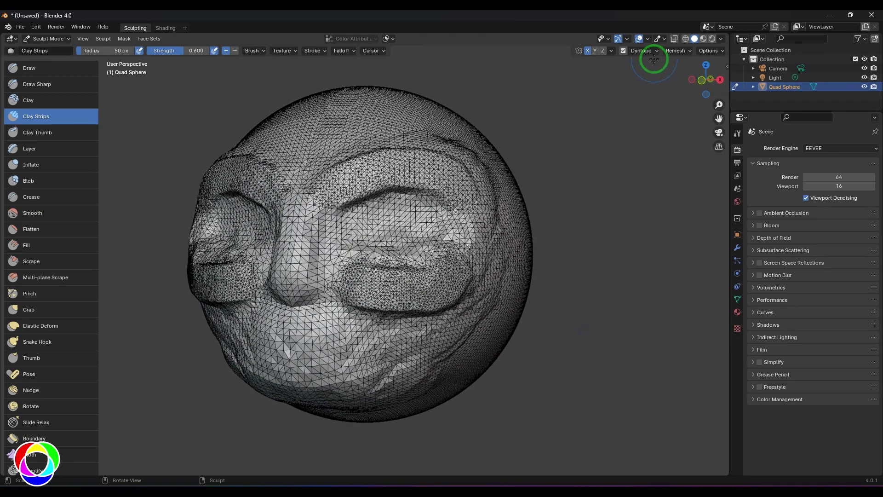
{"action": "left_click", "coordinate": [643, 51]}
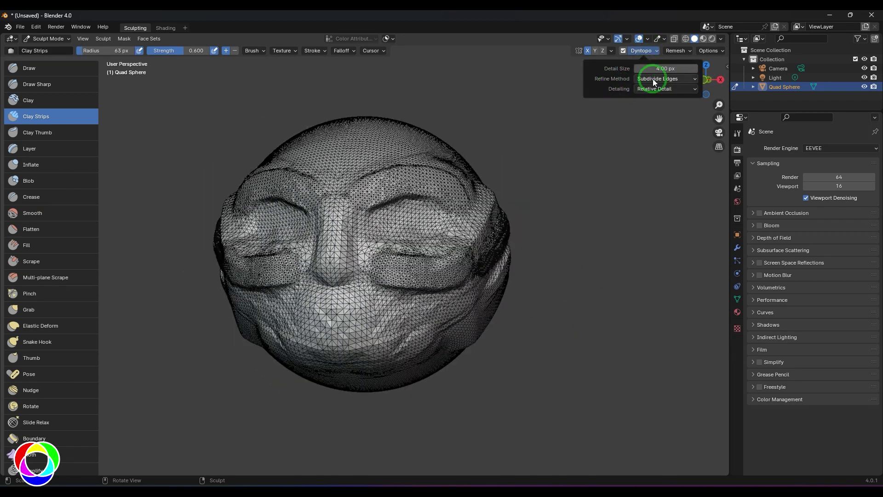
{"action": "left_click", "coordinate": [652, 78]}
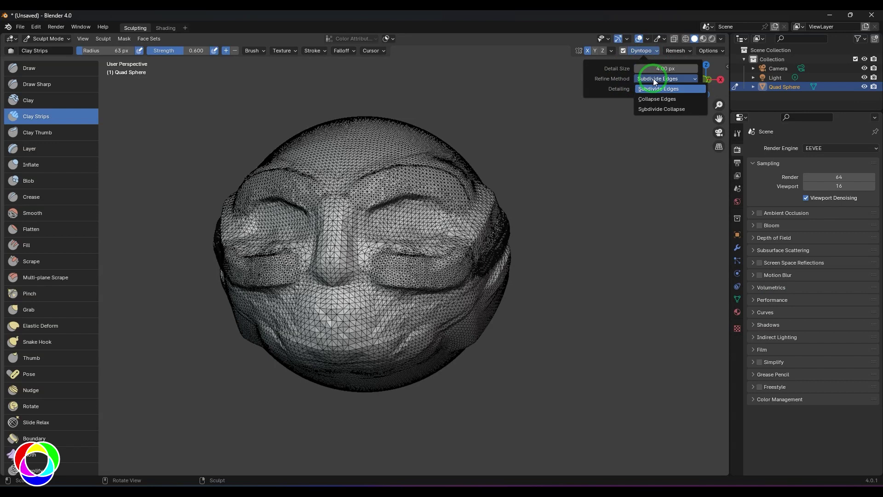
{"action": "left_click", "coordinate": [655, 82]}
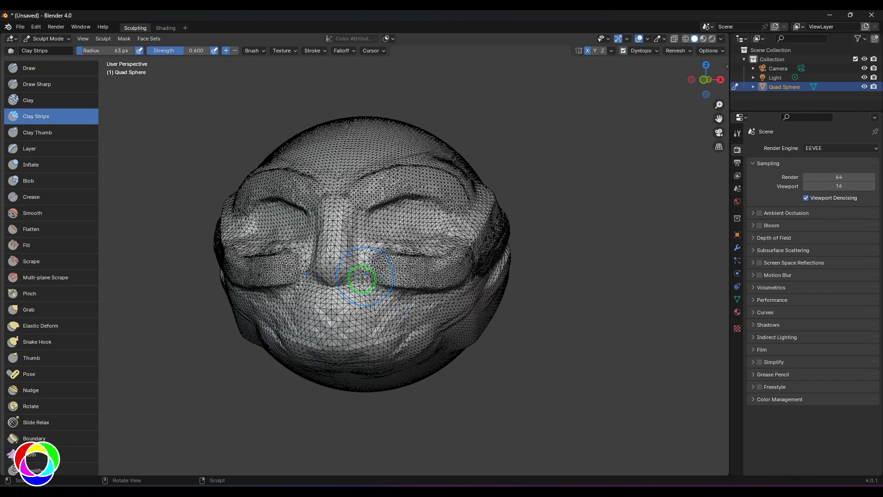
- Test zoom-relative detailing with a close-up Clay Strips stroke on the cheek beside the nose
{"action": "scroll", "coordinate": [347, 318], "scroll_direction": "down", "scroll_amount": 2}
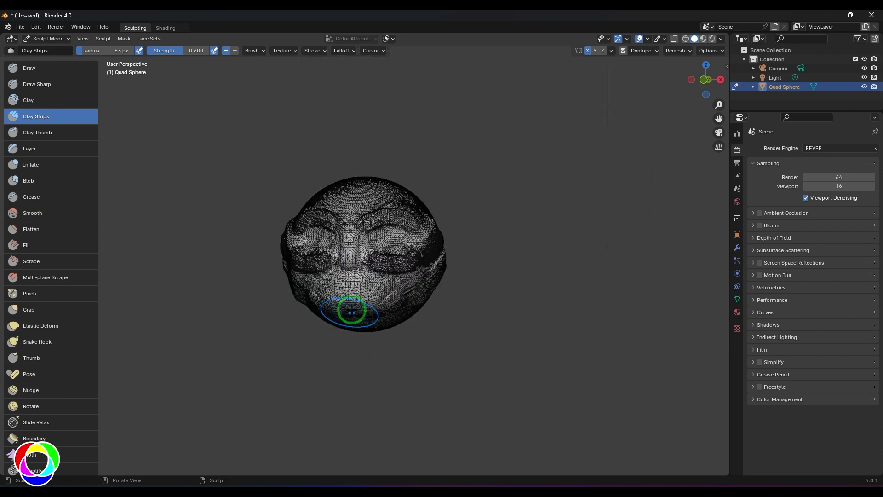
{"action": "scroll", "coordinate": [356, 243], "scroll_direction": "down", "scroll_amount": 5}
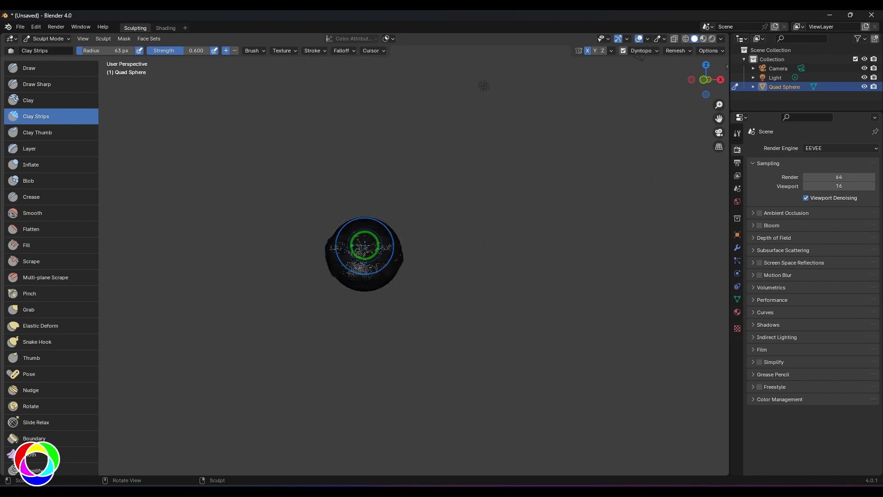
{"action": "scroll", "coordinate": [365, 246], "scroll_direction": "up", "scroll_amount": 10}
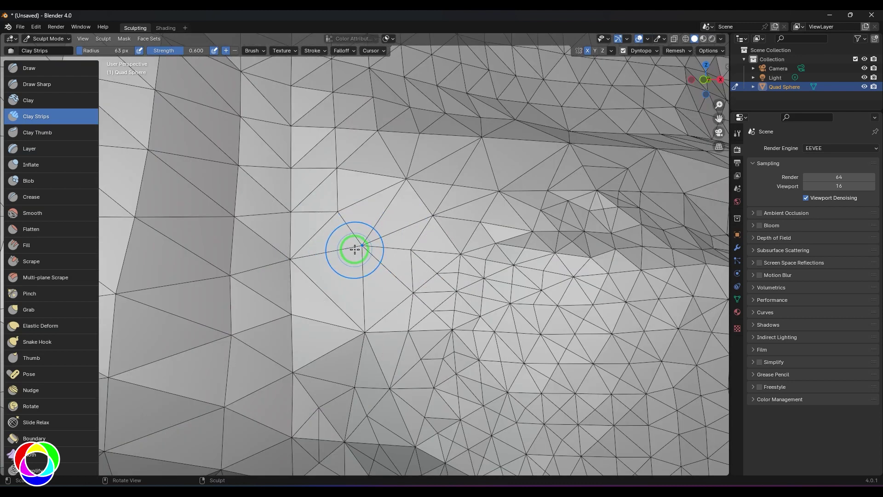
{"action": "mouse_move", "coordinate": [351, 251]}
{"action": "left_mouse_down"}
{"action": "mouse_move", "coordinate": [423, 215]}
{"action": "mouse_move", "coordinate": [447, 223]}
{"action": "left_mouse_up"}
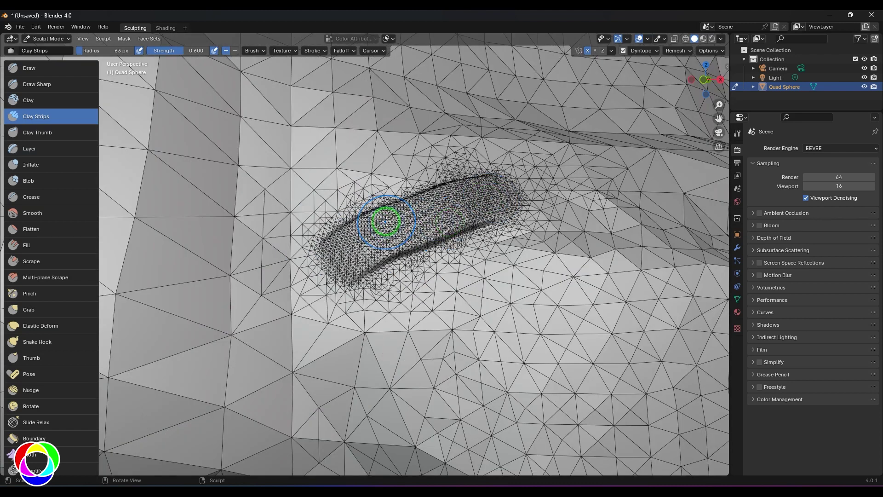
{"action": "scroll", "coordinate": [386, 221], "scroll_direction": "down", "scroll_amount": 10}
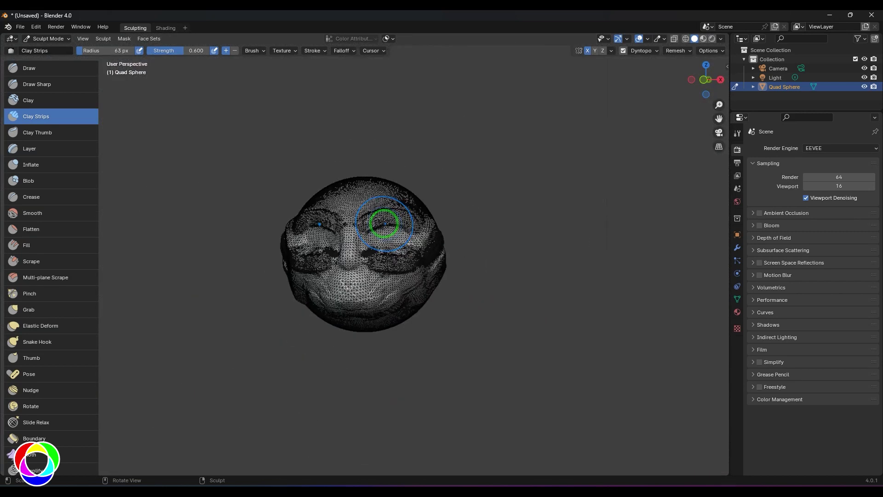
{"action": "scroll", "coordinate": [373, 290], "scroll_direction": "up", "scroll_amount": 10}
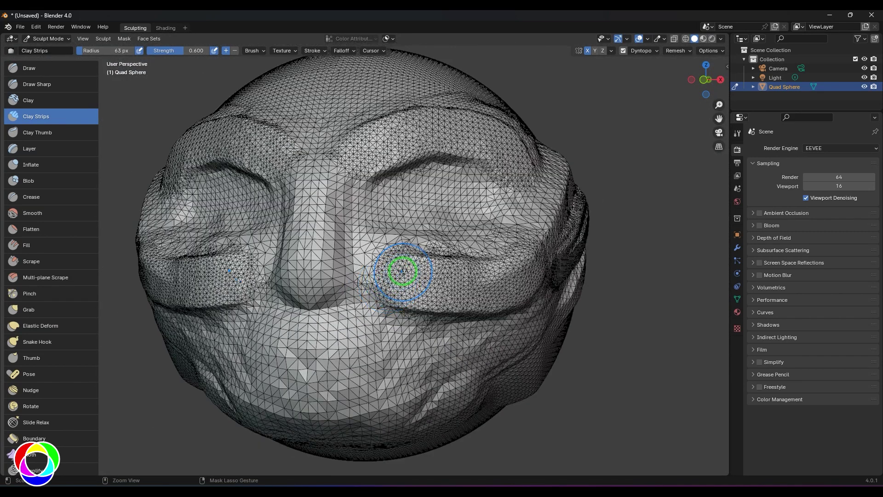
- Sculpt Clay Strips bands over the eye socket and mouth, plus a close-up stroke beside the nose, using Relative Detail
{"action": "mouse_move", "coordinate": [375, 232]}
{"action": "left_mouse_down"}
{"action": "mouse_move", "coordinate": [431, 213]}
{"action": "mouse_move", "coordinate": [462, 216]}
{"action": "left_mouse_up"}
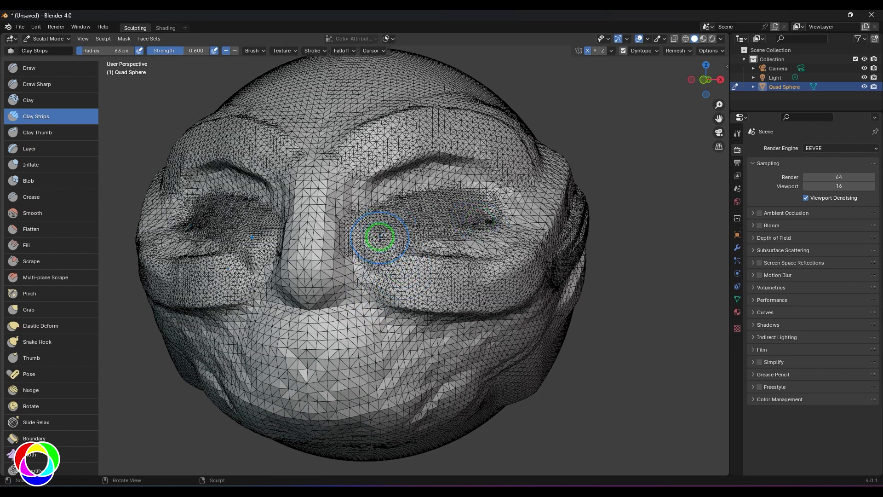
{"action": "left_click_drag", "start_coordinate": [324, 348], "coordinate": [481, 367]}
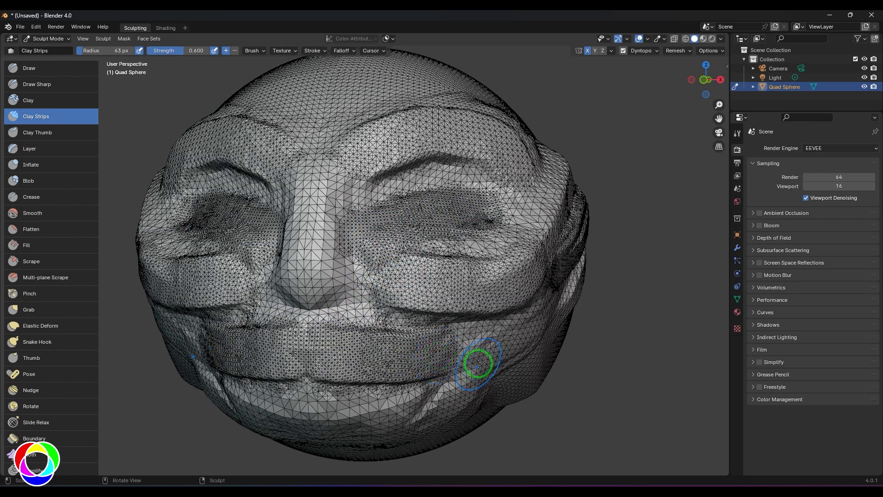
{"action": "left_click", "coordinate": [642, 51]}
{"action": "scroll", "coordinate": [392, 224], "scroll_direction": "up", "scroll_amount": 8}
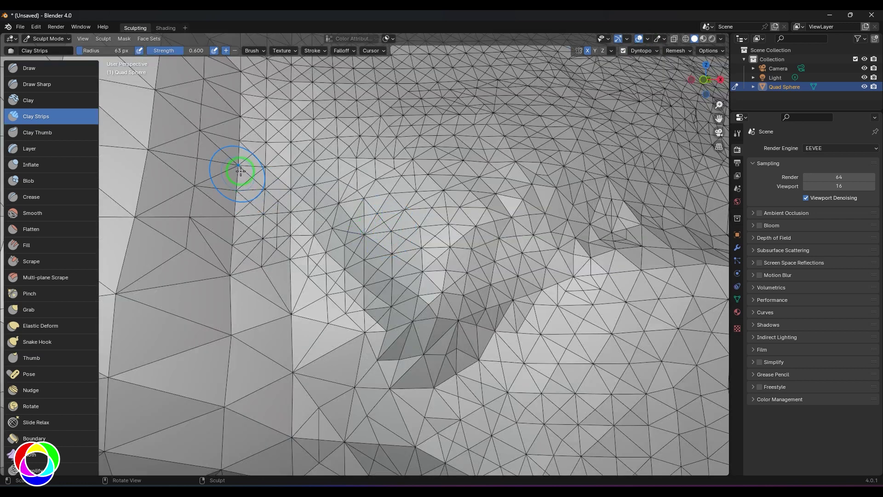
{"action": "mouse_move", "coordinate": [232, 172]}
{"action": "left_mouse_down"}
{"action": "mouse_move", "coordinate": [390, 142]}
{"action": "mouse_move", "coordinate": [463, 112]}
{"action": "left_mouse_up"}
{"action": "scroll", "coordinate": [438, 211], "scroll_direction": "down", "scroll_amount": 10}
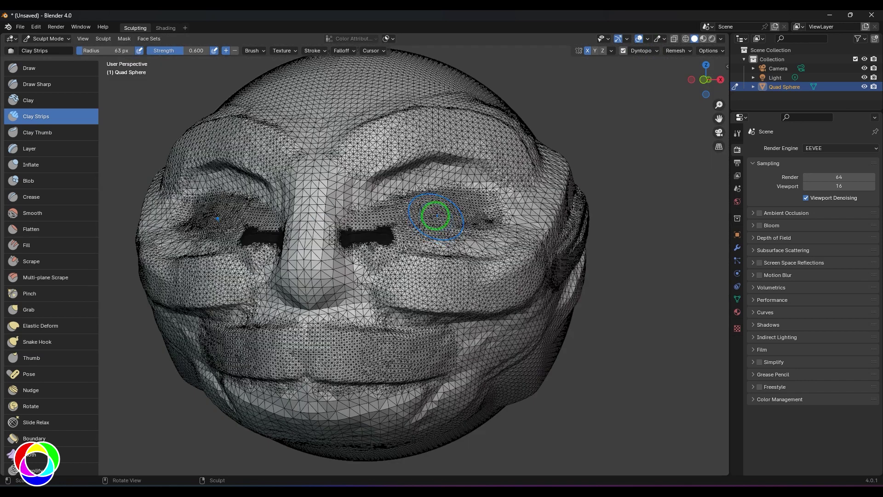
- Set the Dyntopo refine method to Collapse Edges and sculpt a Clay Strips stroke across the nose
{"action": "left_click", "coordinate": [644, 51]}
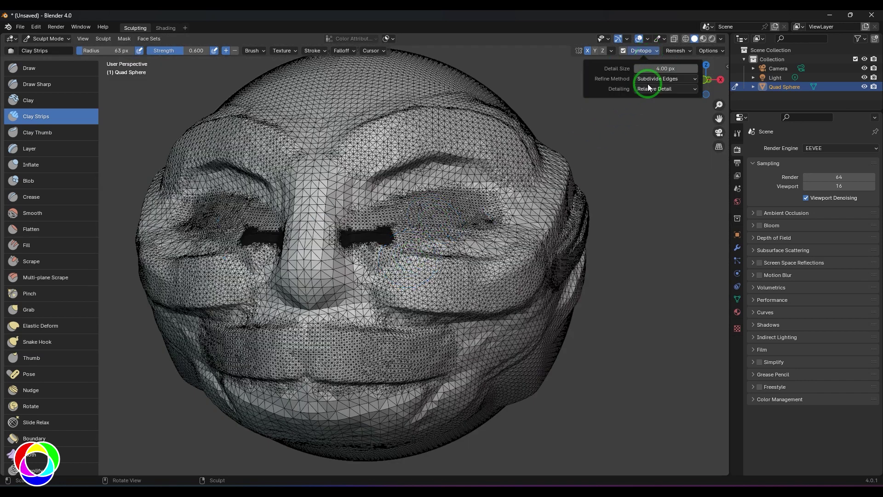
{"action": "left_click", "coordinate": [657, 79]}
{"action": "left_click", "coordinate": [652, 100]}
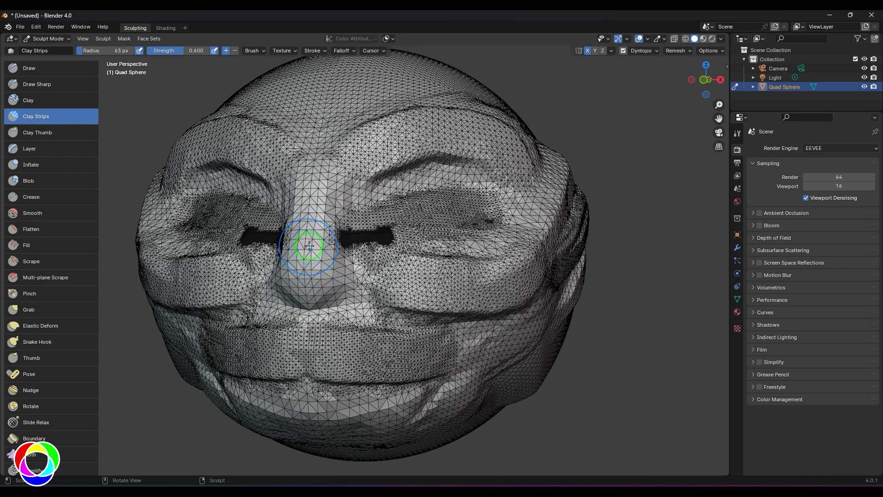
{"action": "mouse_move", "coordinate": [303, 241]}
{"action": "left_mouse_down"}
{"action": "mouse_move", "coordinate": [307, 267]}
{"action": "mouse_move", "coordinate": [303, 249]}
{"action": "mouse_move", "coordinate": [312, 259]}
{"action": "mouse_move", "coordinate": [319, 237]}
{"action": "mouse_move", "coordinate": [381, 229]}
{"action": "mouse_move", "coordinate": [343, 238]}
{"action": "left_mouse_up"}
- Try a zoomed-out Clay Strips pass over the face with Collapse Edges, and undo it
{"action": "scroll", "coordinate": [343, 238], "scroll_direction": "down", "scroll_amount": 8}
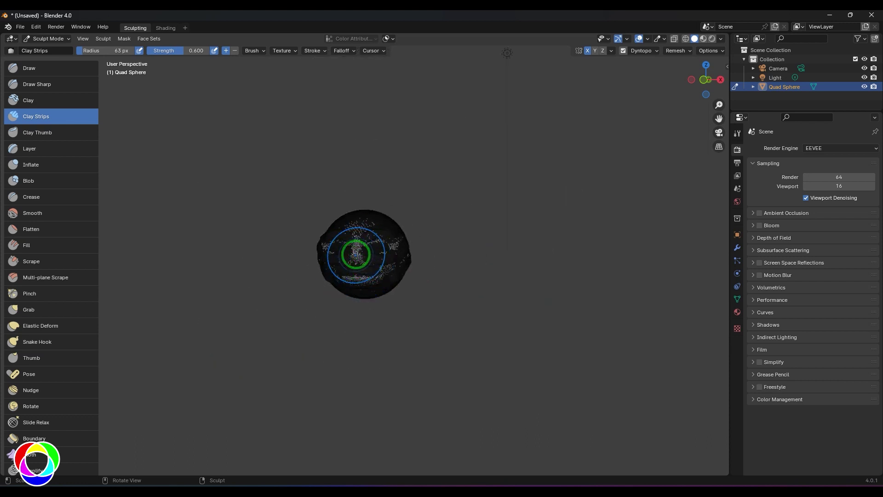
{"action": "left_click_drag", "start_coordinate": [356, 254], "coordinate": [362, 253]}
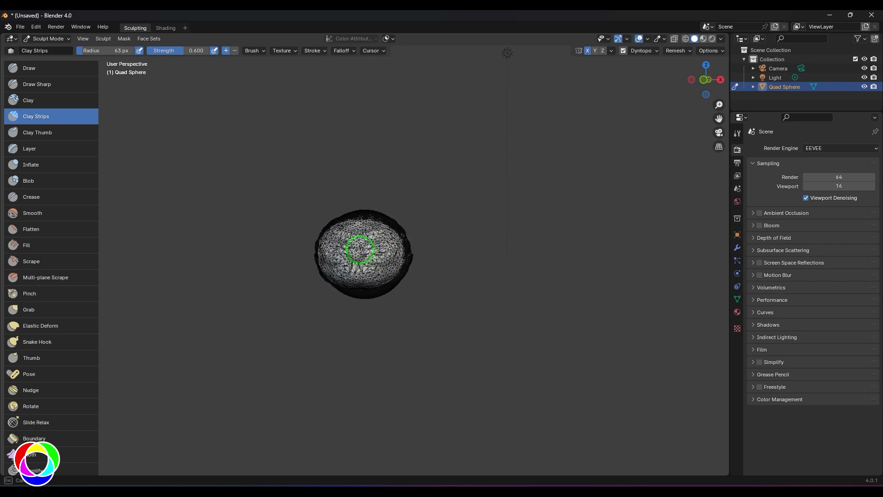
{"action": "scroll", "coordinate": [376, 301], "scroll_direction": "up", "scroll_amount": 4}
{"action": "scroll", "coordinate": [375, 301], "scroll_direction": "up", "scroll_amount": 5}
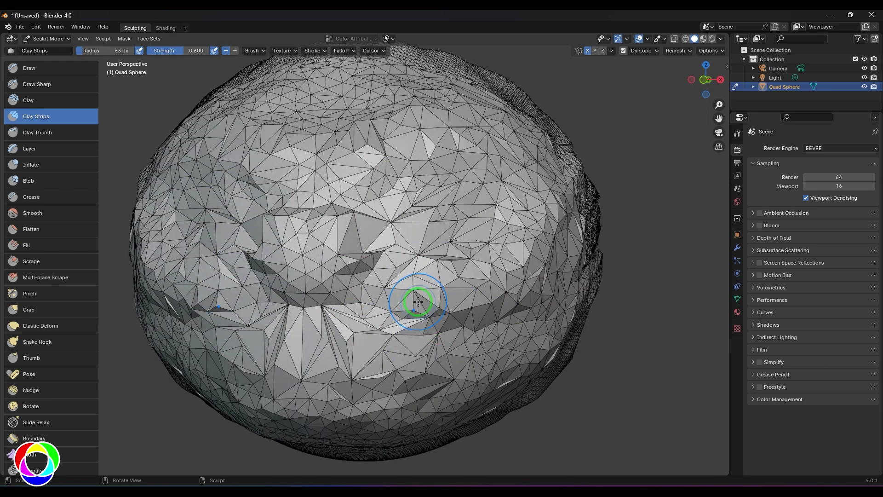
- Set the refine method to Subdivide Edges and sculpt a short close-up stroke on the cheek beside the nostril
{"action": "left_click", "coordinate": [641, 50]}
{"action": "left_click", "coordinate": [649, 79]}
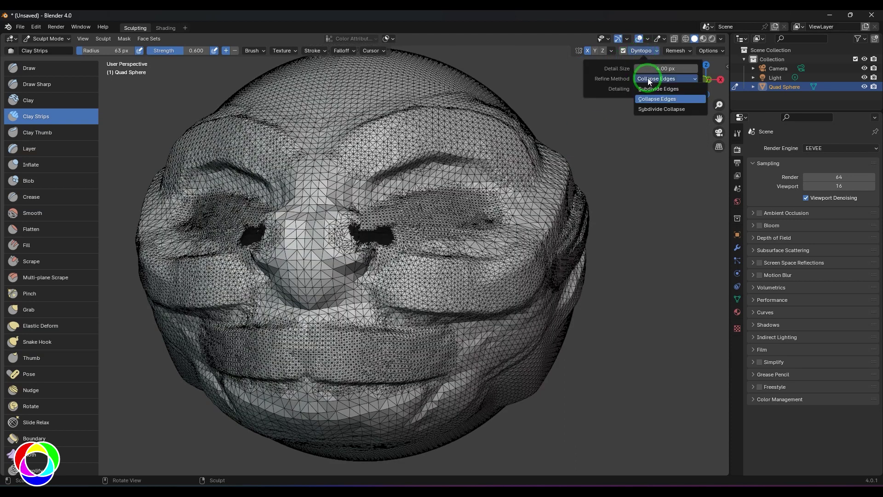
{"action": "left_click", "coordinate": [647, 88]}
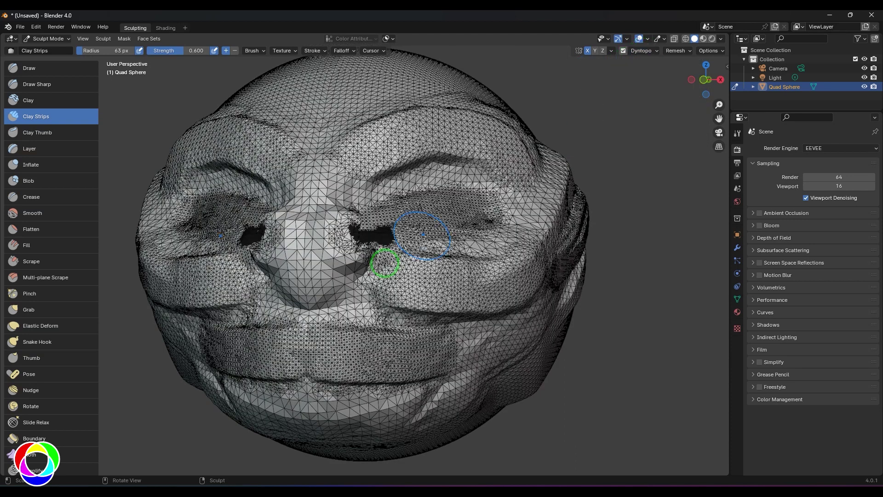
{"action": "scroll", "coordinate": [420, 294], "scroll_direction": "up", "scroll_amount": 8}
{"action": "mouse_move", "coordinate": [420, 305]}
{"action": "left_mouse_down"}
{"action": "mouse_move", "coordinate": [442, 310]}
{"action": "mouse_move", "coordinate": [519, 290]}
{"action": "left_mouse_up"}
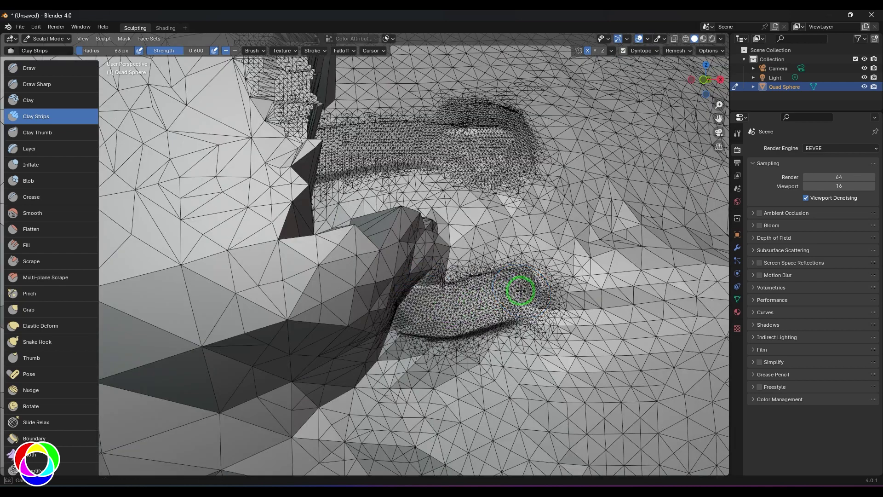
{"action": "scroll", "coordinate": [516, 290], "scroll_direction": "down", "scroll_amount": 8}
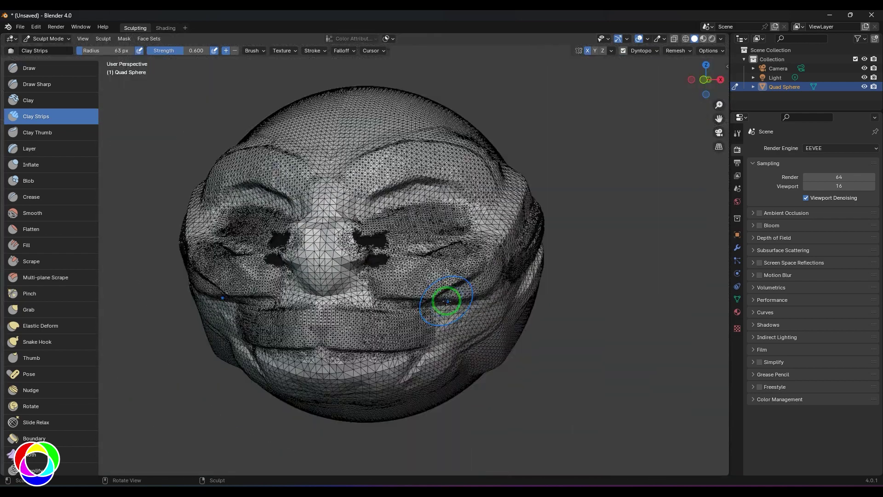
- Switch the refine method back to Collapse Edges and brush over the cheek beside the nose
{"action": "scroll", "coordinate": [380, 311], "scroll_direction": "up", "scroll_amount": 6}
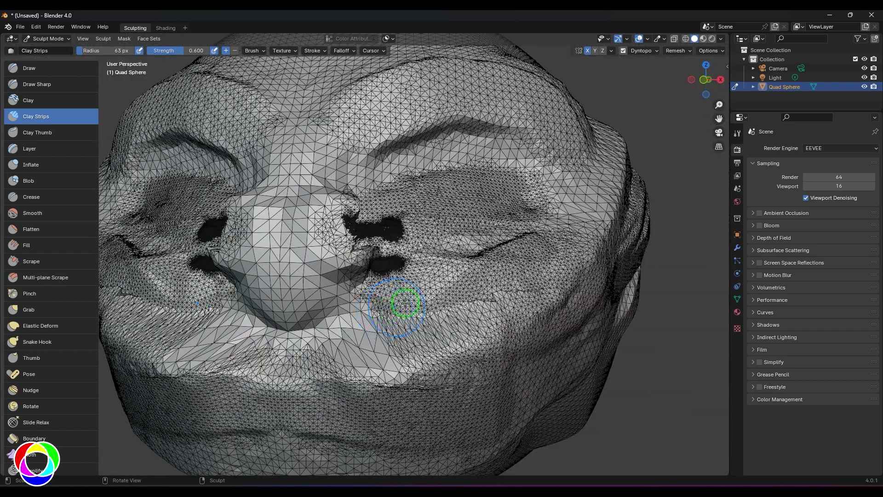
{"action": "left_click", "coordinate": [642, 50]}
{"action": "left_click", "coordinate": [653, 78]}
{"action": "scroll", "coordinate": [392, 319], "scroll_direction": "down", "scroll_amount": 3}
{"action": "scroll", "coordinate": [391, 319], "scroll_direction": "down", "scroll_amount": 5}
{"action": "mouse_move", "coordinate": [358, 270]}
{"action": "middle_mouse_down"}
{"action": "mouse_move", "coordinate": [369, 230]}
{"action": "mouse_move", "coordinate": [378, 262]}
{"action": "mouse_move", "coordinate": [424, 285]}
{"action": "mouse_move", "coordinate": [428, 239]}
{"action": "middle_mouse_up"}
- Set the refine method to Subdivide Collapse and sculpt a Clay Strips band across the upper lip
{"action": "left_click", "coordinate": [642, 50]}
{"action": "left_click", "coordinate": [648, 79]}
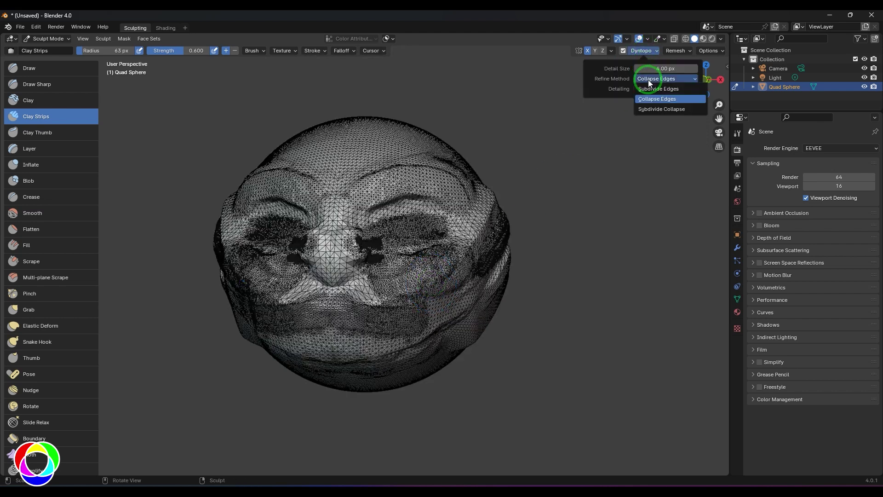
{"action": "left_click", "coordinate": [651, 109]}
{"action": "mouse_move", "coordinate": [369, 325]}
{"action": "left_mouse_down"}
{"action": "mouse_move", "coordinate": [366, 295]}
{"action": "mouse_move", "coordinate": [400, 305]}
{"action": "left_mouse_up"}
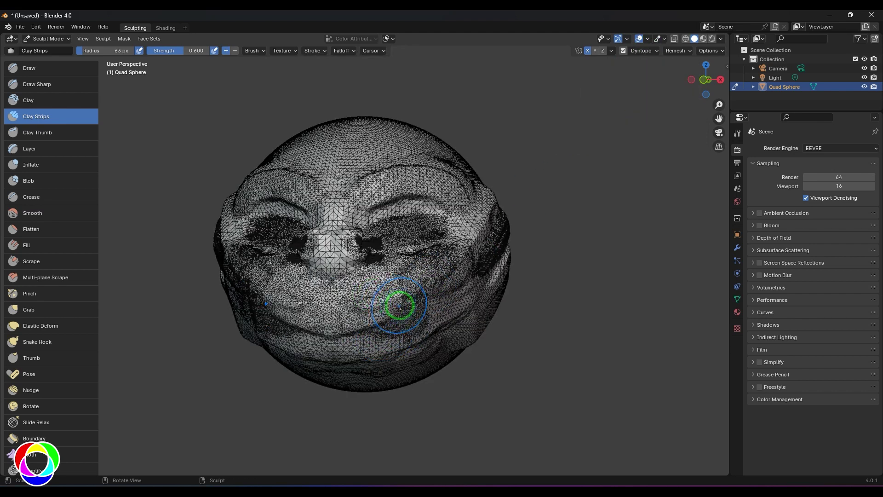
- Sculpt a close-up Clay Strips stroke across the face's centre line below the nose with Subdivide Collapse
{"action": "scroll", "coordinate": [400, 306], "scroll_direction": "up", "scroll_amount": 3}
{"action": "scroll", "coordinate": [356, 278], "scroll_direction": "down", "scroll_amount": 3}
{"action": "scroll", "coordinate": [322, 266], "scroll_direction": "up", "scroll_amount": 8}
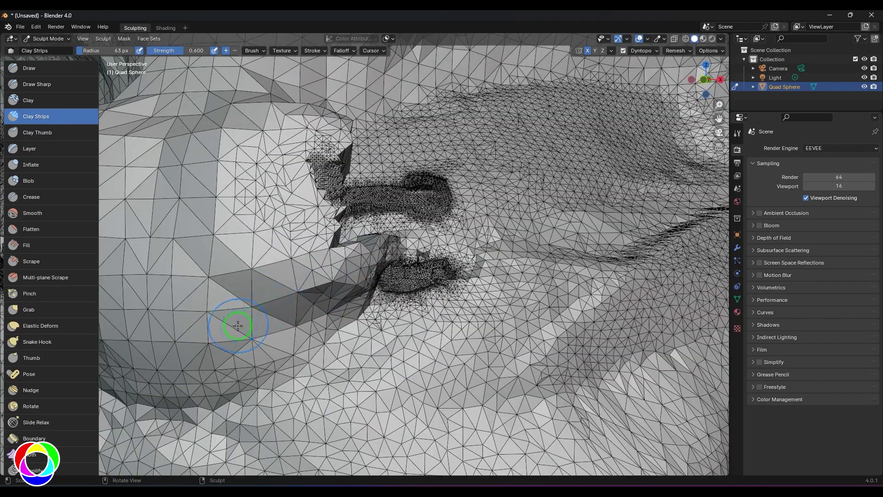
{"action": "mouse_move", "coordinate": [238, 325]}
{"action": "left_mouse_down"}
{"action": "mouse_move", "coordinate": [291, 296]}
{"action": "mouse_move", "coordinate": [270, 310]}
{"action": "mouse_move", "coordinate": [395, 281]}
{"action": "left_mouse_up"}
{"action": "scroll", "coordinate": [281, 307], "scroll_direction": "up", "scroll_amount": 3}
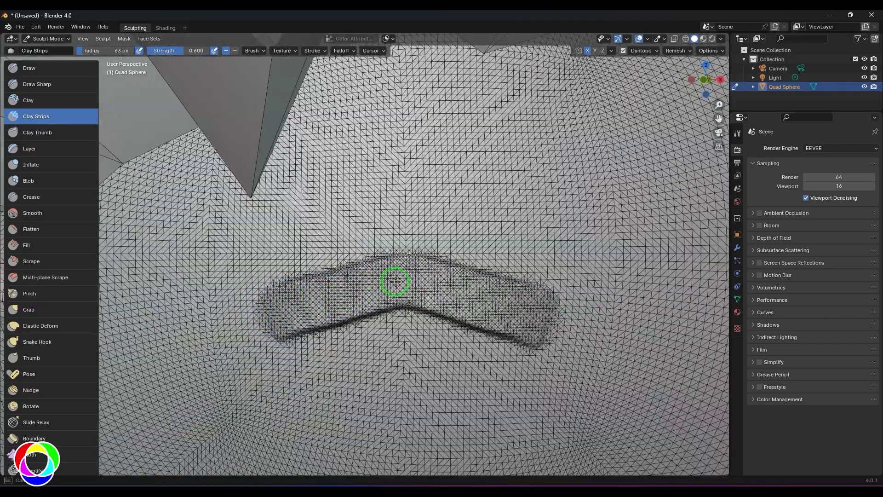
- Brush over the whole face from a zoomed-out view to even out its mesh density with Subdivide Collapse
{"action": "scroll", "coordinate": [344, 299], "scroll_direction": "down", "scroll_amount": 10}
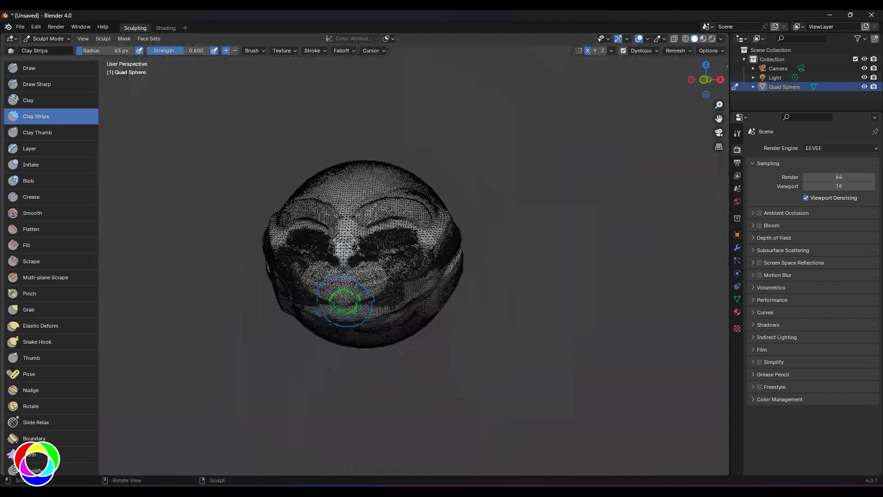
{"action": "mouse_move", "coordinate": [342, 304]}
{"action": "middle_mouse_down"}
{"action": "mouse_move", "coordinate": [384, 214]}
{"action": "mouse_move", "coordinate": [375, 299]}
{"action": "mouse_move", "coordinate": [364, 240]}
{"action": "middle_mouse_up"}
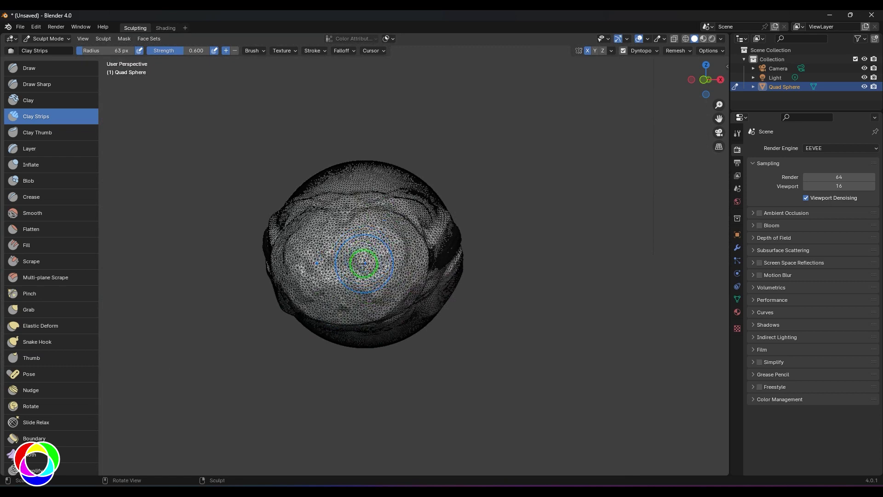
{"action": "scroll", "coordinate": [365, 263], "scroll_direction": "up", "scroll_amount": 3}
- Test Relative Detail by sculpting Clay Strips strokes on the face from a distant view and from an extreme close-up
{"action": "left_click", "coordinate": [650, 51]}
{"action": "left_click", "coordinate": [665, 78]}
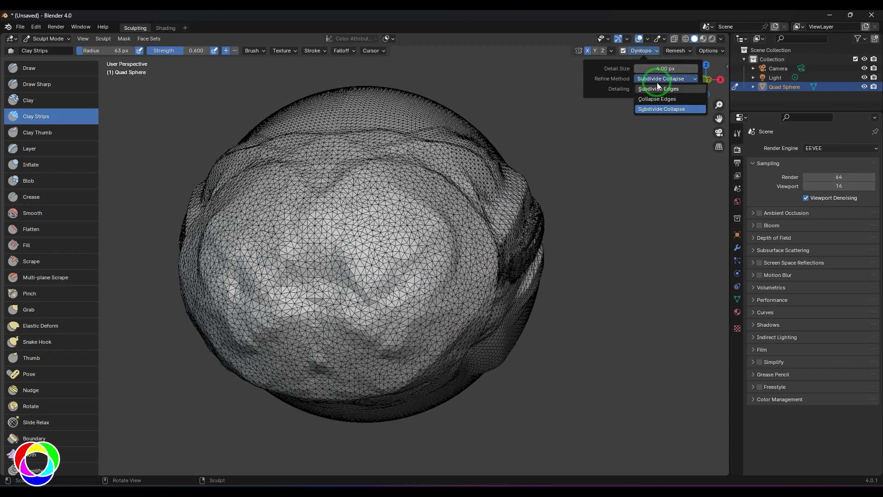
{"action": "left_click", "coordinate": [650, 89]}
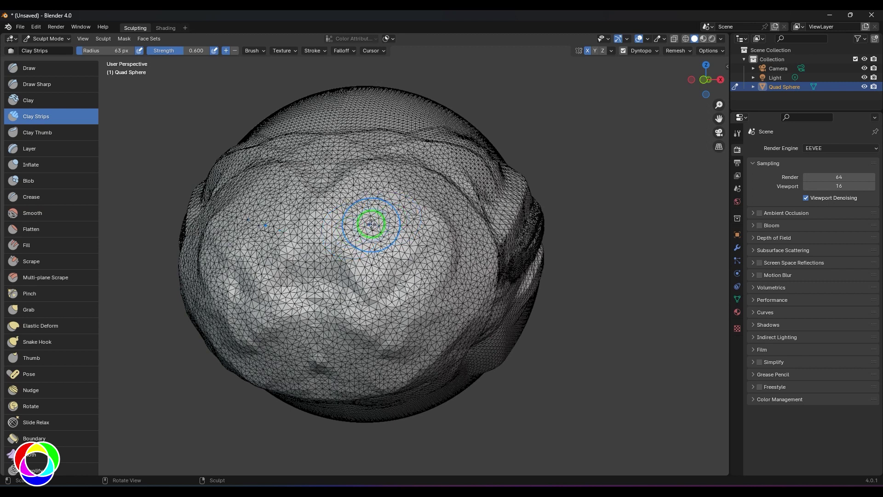
{"action": "scroll", "coordinate": [371, 217], "scroll_direction": "down", "scroll_amount": 3}
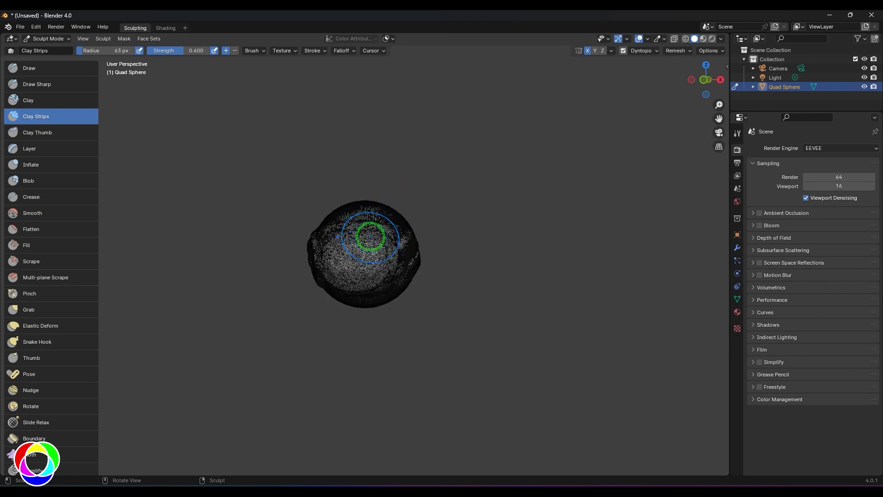
{"action": "left_click_drag", "start_coordinate": [370, 237], "coordinate": [379, 235]}
{"action": "scroll", "coordinate": [370, 241], "scroll_direction": "up", "scroll_amount": 10}
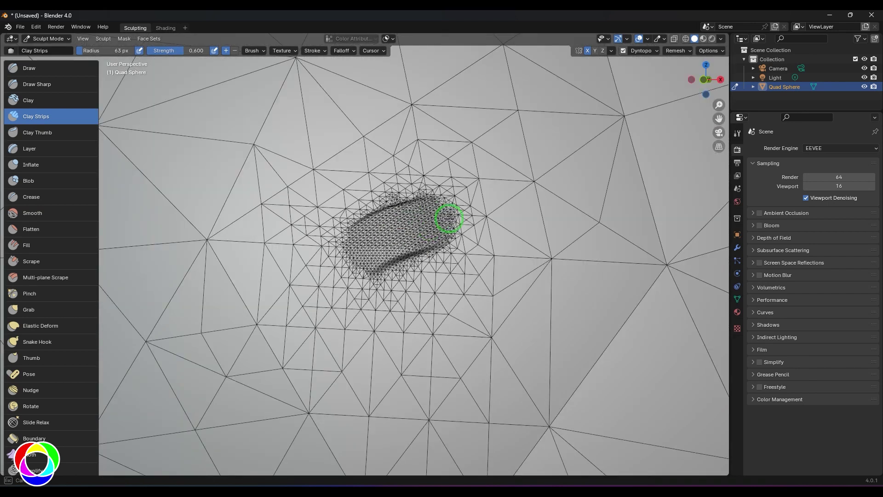
{"action": "left_click_drag", "start_coordinate": [449, 212], "coordinate": [503, 213]}
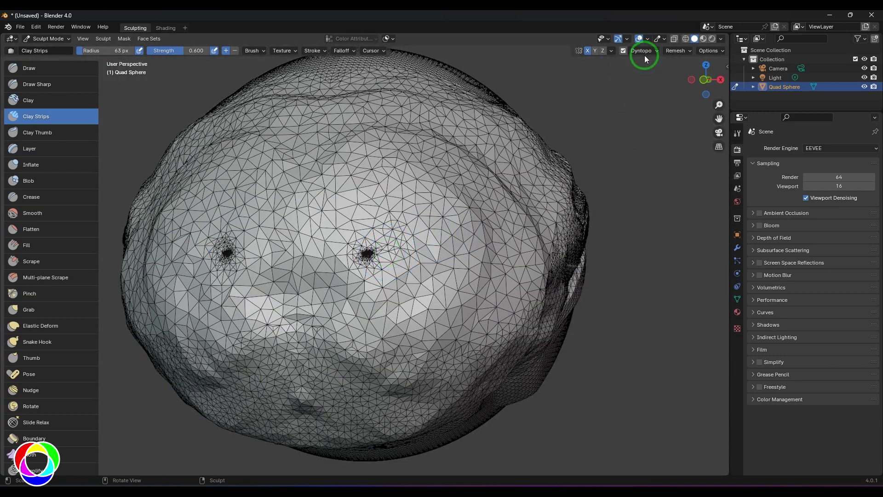
- Set the Dyntopo detailing to Constant Detail and sculpt Clay Strips strokes across the eye area and forehead
{"action": "left_click", "coordinate": [645, 55]}
{"action": "left_click", "coordinate": [651, 89]}
{"action": "left_click", "coordinate": [653, 109]}
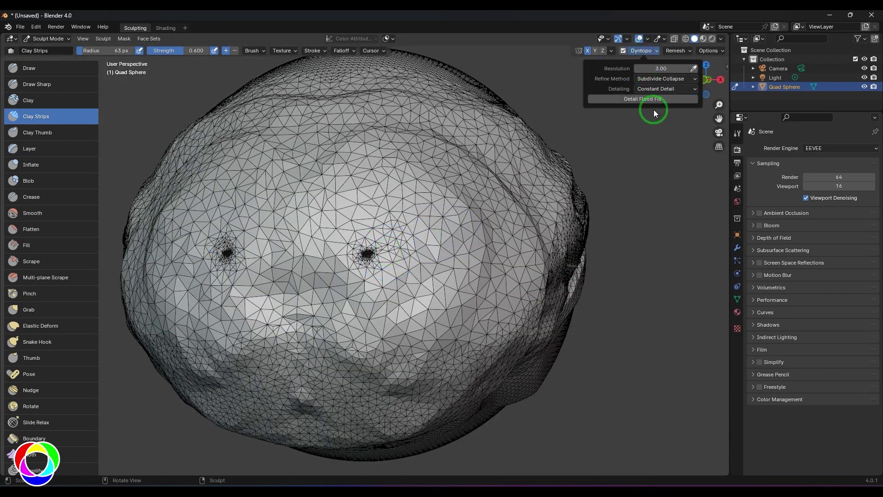
{"action": "left_click_drag", "start_coordinate": [430, 221], "coordinate": [491, 204]}
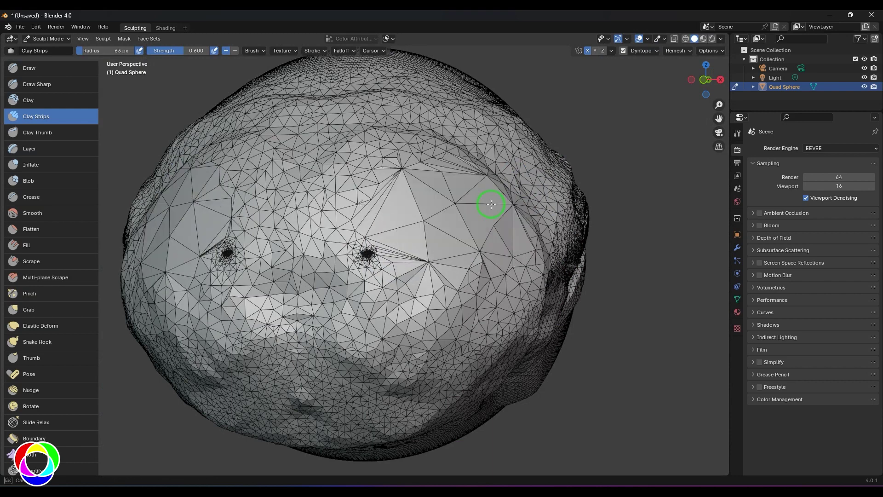
{"action": "scroll", "coordinate": [436, 170], "scroll_direction": "down", "scroll_amount": 2}
{"action": "left_click_drag", "start_coordinate": [384, 181], "coordinate": [394, 164]}
{"action": "scroll", "coordinate": [351, 299], "scroll_direction": "down", "scroll_amount": 3}
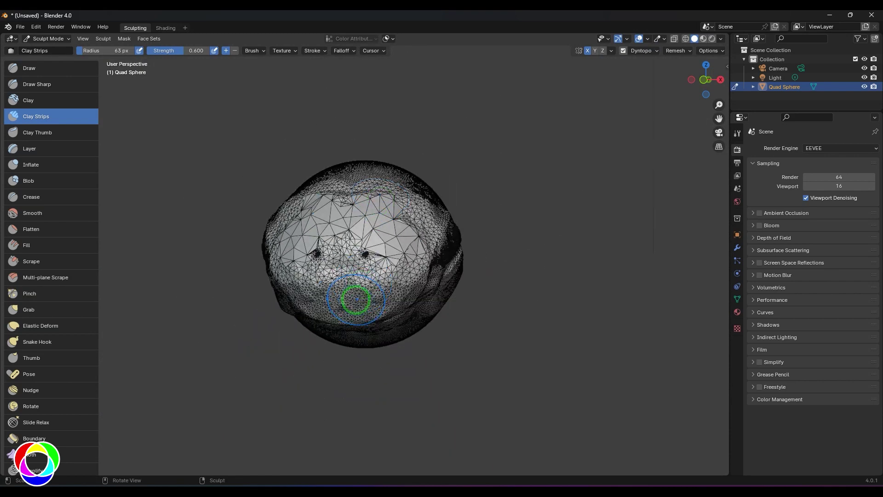
- Brush over the rest of the face and the upper forehead at different zoom levels with Constant Detail
{"action": "mouse_move", "coordinate": [351, 300]}
{"action": "left_mouse_down"}
{"action": "mouse_move", "coordinate": [408, 295]}
{"action": "mouse_move", "coordinate": [418, 262]}
{"action": "mouse_move", "coordinate": [389, 227]}
{"action": "mouse_move", "coordinate": [377, 233]}
{"action": "mouse_move", "coordinate": [461, 224]}
{"action": "mouse_move", "coordinate": [381, 249]}
{"action": "mouse_move", "coordinate": [297, 259]}
{"action": "mouse_move", "coordinate": [375, 222]}
{"action": "left_mouse_up"}
{"action": "scroll", "coordinate": [418, 263], "scroll_direction": "up", "scroll_amount": 10}
{"action": "scroll", "coordinate": [459, 222], "scroll_direction": "down", "scroll_amount": 5}
{"action": "scroll", "coordinate": [374, 223], "scroll_direction": "down", "scroll_amount": 3}
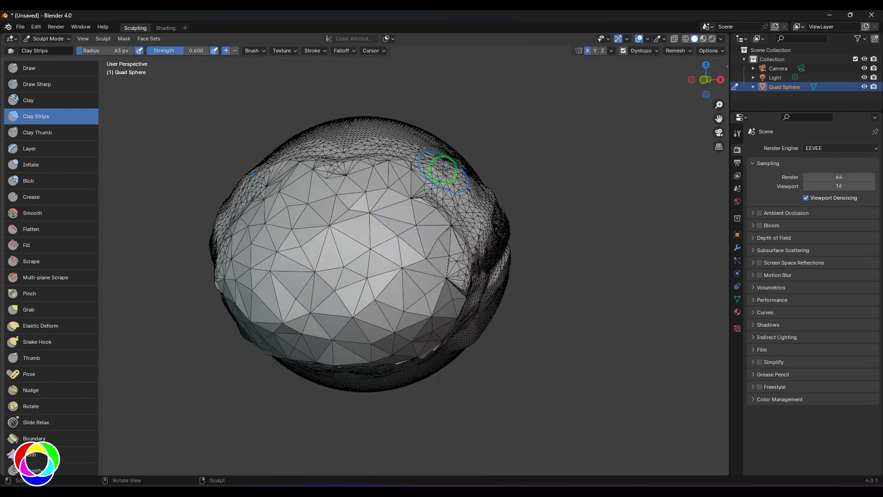
{"action": "mouse_move", "coordinate": [443, 171]}
{"action": "left_mouse_down"}
{"action": "mouse_move", "coordinate": [392, 144]}
{"action": "mouse_move", "coordinate": [381, 189]}
{"action": "left_mouse_up"}
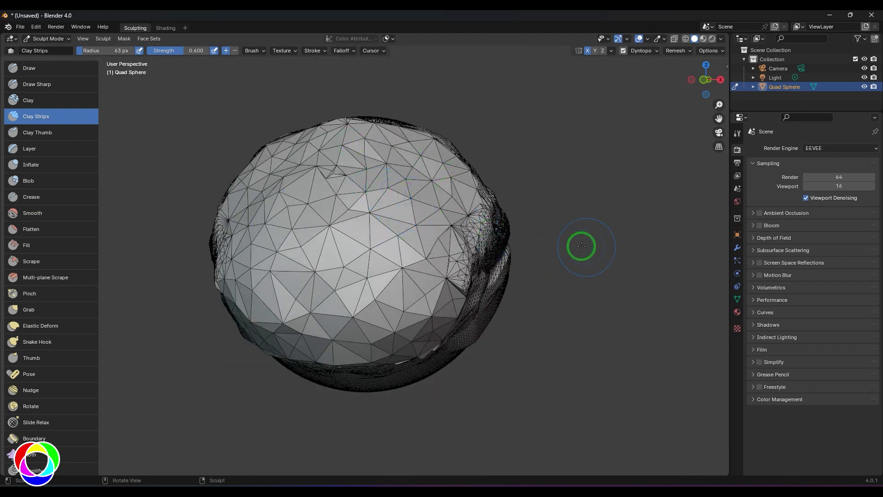
- Sculpt Clay Strips strokes across the side and back of the head with Constant Detail
{"action": "middle_click_drag", "start_coordinate": [579, 244], "coordinate": [501, 258]}
{"action": "left_click_drag", "start_coordinate": [294, 271], "coordinate": [381, 206]}
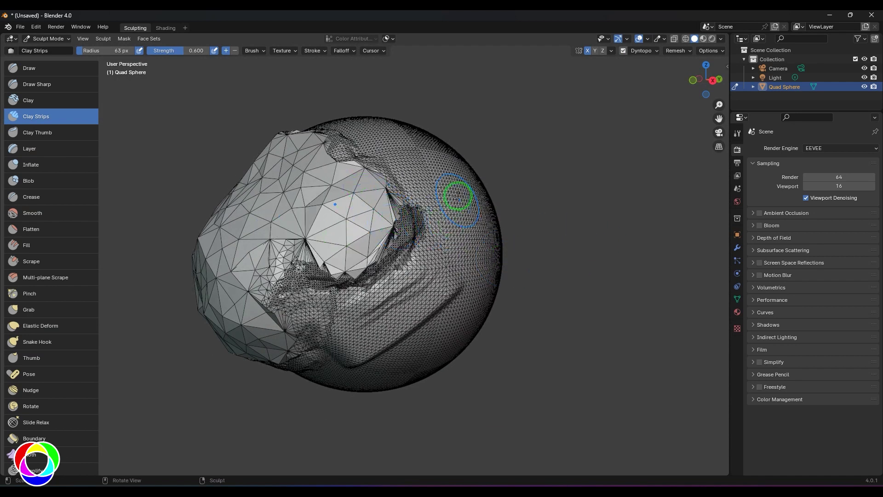
{"action": "scroll", "coordinate": [437, 209], "scroll_direction": "down", "scroll_amount": 4}
{"action": "left_click_drag", "start_coordinate": [402, 248], "coordinate": [390, 246]}
{"action": "scroll", "coordinate": [390, 244], "scroll_direction": "up", "scroll_amount": 7}
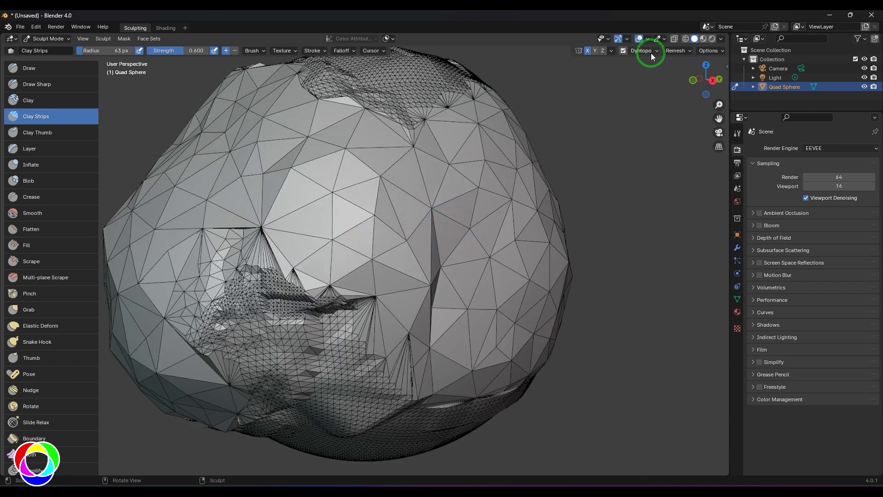
- Set the Dyntopo detailing to Brush Detail and sculpt a Clay Strips band across the side of the head
{"action": "left_click", "coordinate": [651, 54]}
{"action": "left_click", "coordinate": [658, 87]}
{"action": "left_click", "coordinate": [657, 119]}
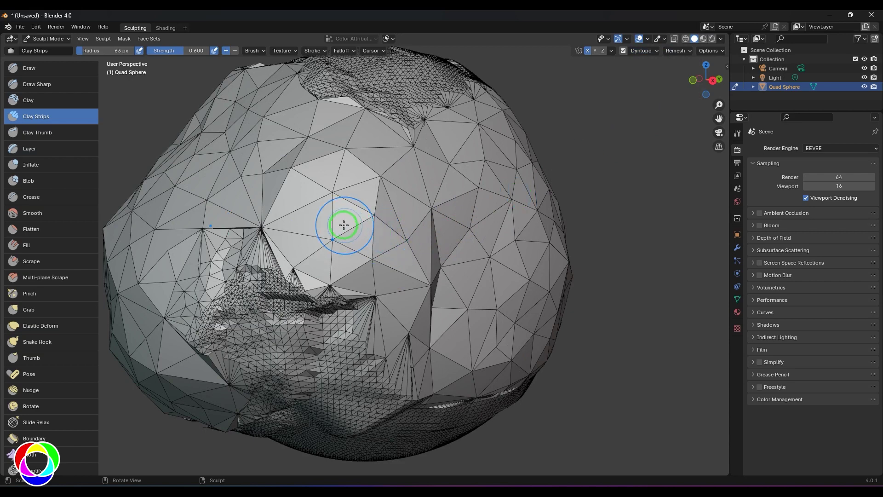
{"action": "mouse_move", "coordinate": [344, 225]}
{"action": "left_mouse_down"}
{"action": "mouse_move", "coordinate": [394, 207]}
{"action": "mouse_move", "coordinate": [475, 203]}
{"action": "left_mouse_up"}
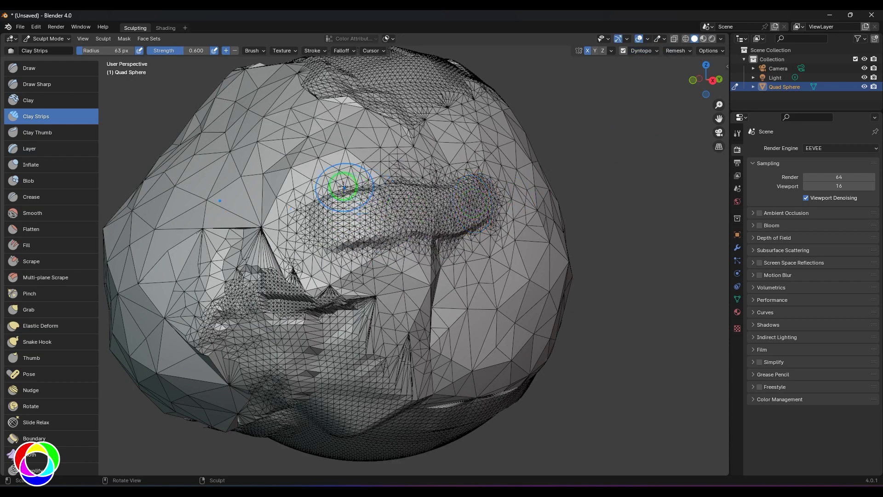
{"action": "mouse_move", "coordinate": [575, 208]}
{"action": "middle_mouse_down"}
{"action": "mouse_move", "coordinate": [611, 217]}
{"action": "mouse_move", "coordinate": [555, 228]}
{"action": "mouse_move", "coordinate": [393, 225]}
{"action": "middle_mouse_up"}
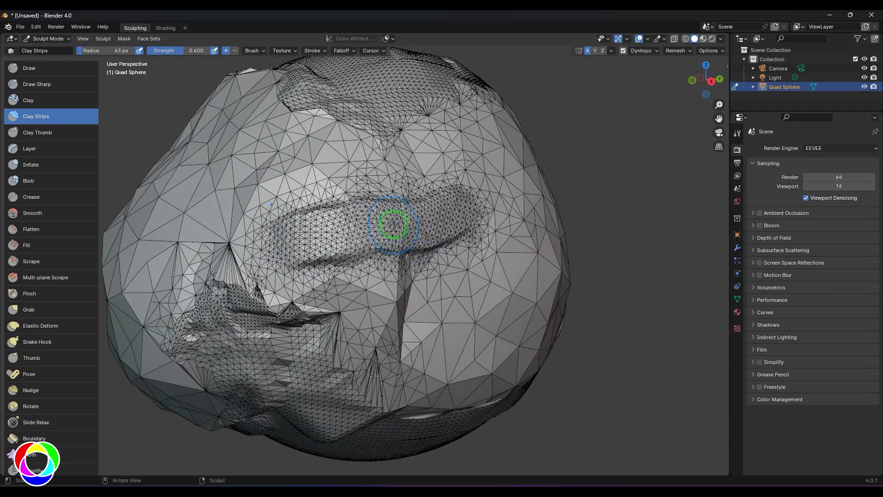
- Sculpt three Clay Strips bands across the sphere's coarse area with Brush Detail, using brush radii of 22, 55 and 112 px
{"action": "middle_click_drag", "start_coordinate": [597, 199], "coordinate": [437, 247]}
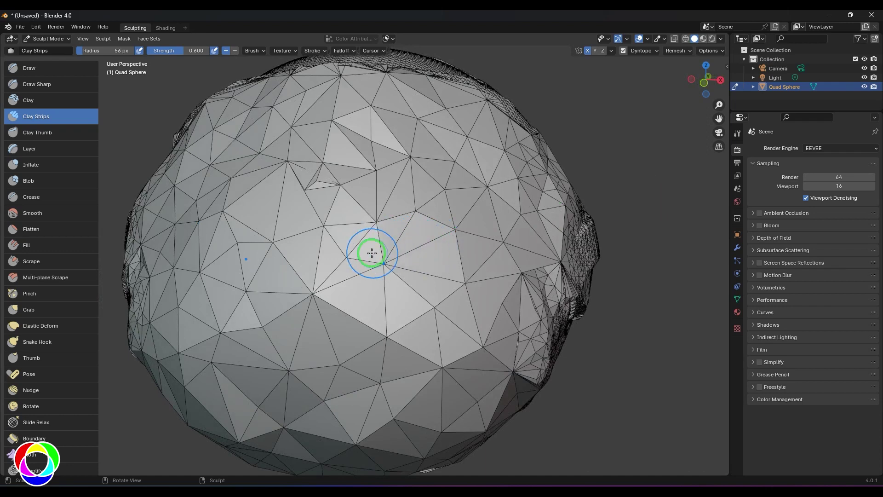
{"action": "key", "text": "f"}
{"action": "left_click", "coordinate": [356, 253]}
{"action": "mouse_move", "coordinate": [329, 258]}
{"action": "left_mouse_down"}
{"action": "mouse_move", "coordinate": [311, 261]}
{"action": "mouse_move", "coordinate": [476, 221]}
{"action": "left_mouse_up"}
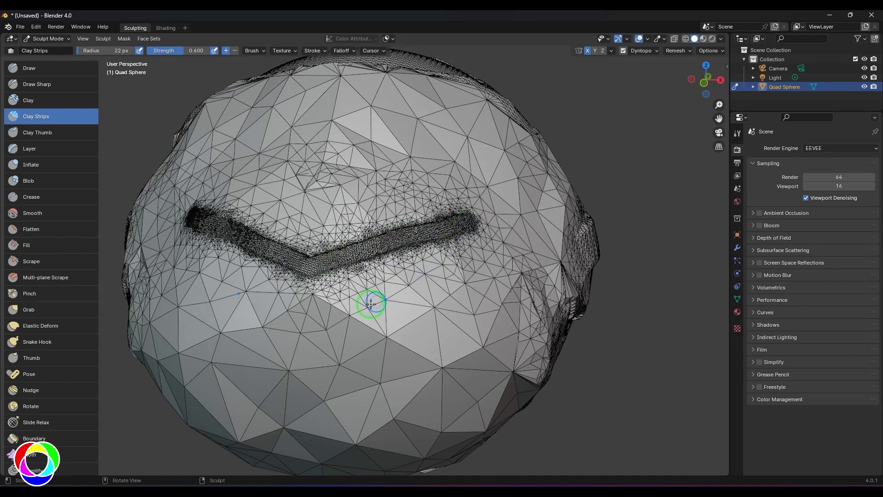
{"action": "mouse_move", "coordinate": [181, 279]}
{"action": "left_mouse_down"}
{"action": "mouse_move", "coordinate": [402, 311]}
{"action": "mouse_move", "coordinate": [463, 289]}
{"action": "left_mouse_up"}
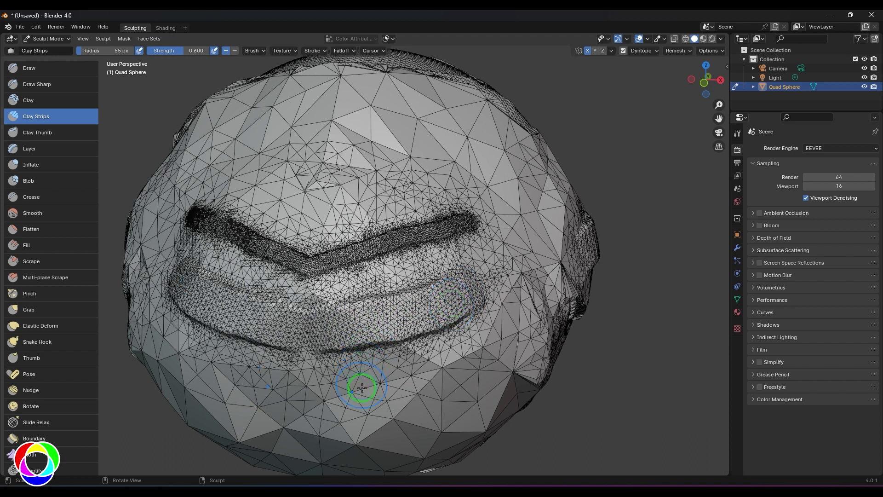
{"action": "mouse_move", "coordinate": [357, 404]}
{"action": "left_mouse_down"}
{"action": "mouse_move", "coordinate": [431, 402]}
{"action": "mouse_move", "coordinate": [463, 388]}
{"action": "left_mouse_up"}
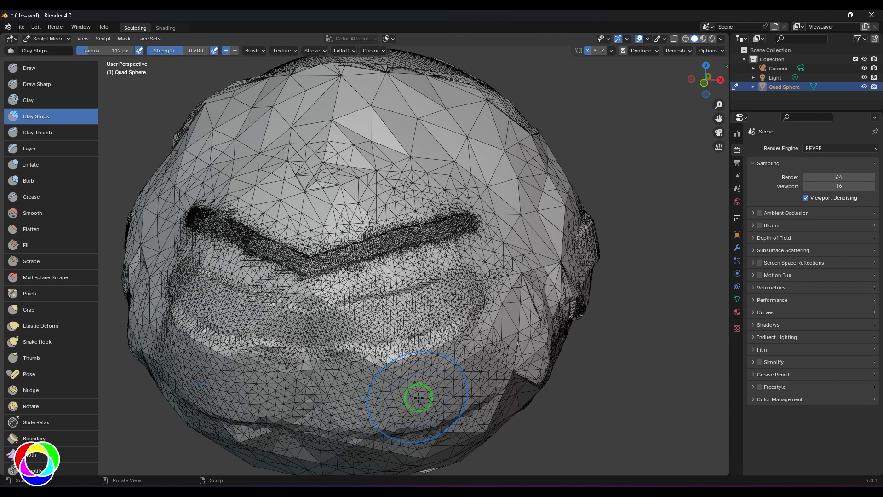
- Sculpt further Clay Strips bands above the existing ones with varied brush radii, including 28 px and 18 px
{"action": "key", "text": "f"}
{"action": "left_click", "coordinate": [342, 136]}
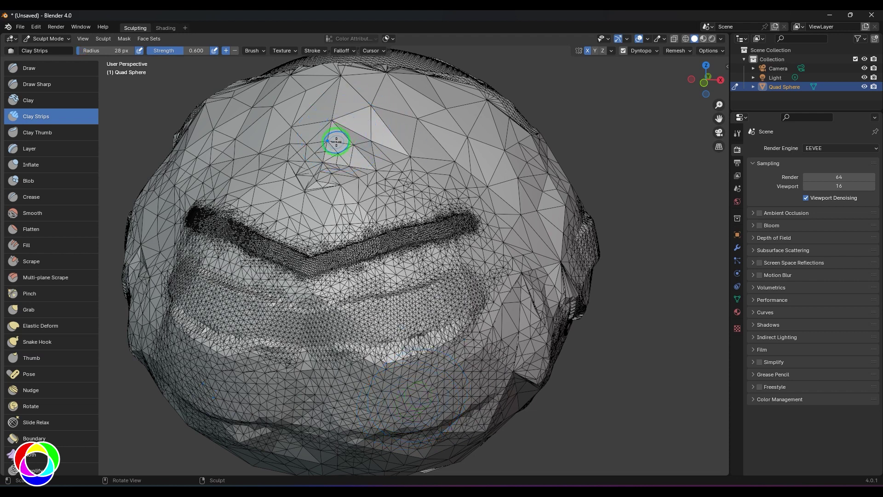
{"action": "mouse_move", "coordinate": [209, 126]}
{"action": "left_mouse_down"}
{"action": "mouse_move", "coordinate": [434, 132]}
{"action": "mouse_move", "coordinate": [483, 123]}
{"action": "left_mouse_up"}
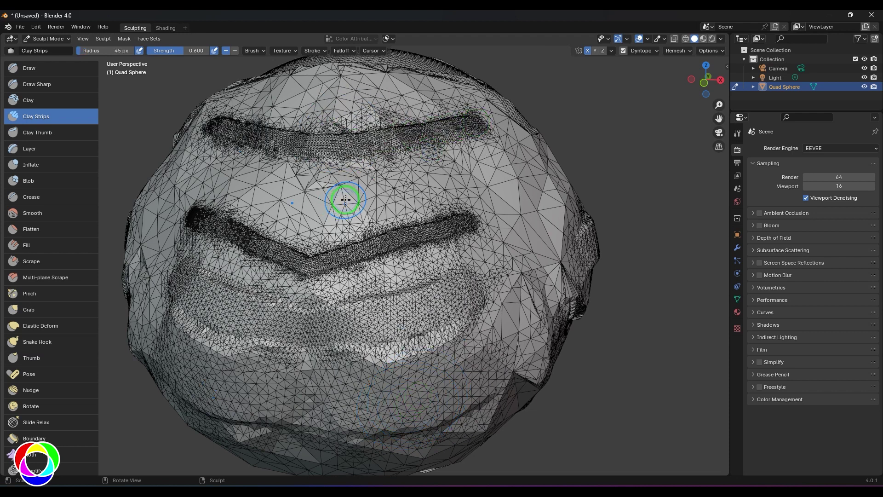
{"action": "mouse_move", "coordinate": [186, 170]}
{"action": "left_mouse_down"}
{"action": "mouse_move", "coordinate": [408, 191]}
{"action": "mouse_move", "coordinate": [486, 175]}
{"action": "left_mouse_up"}
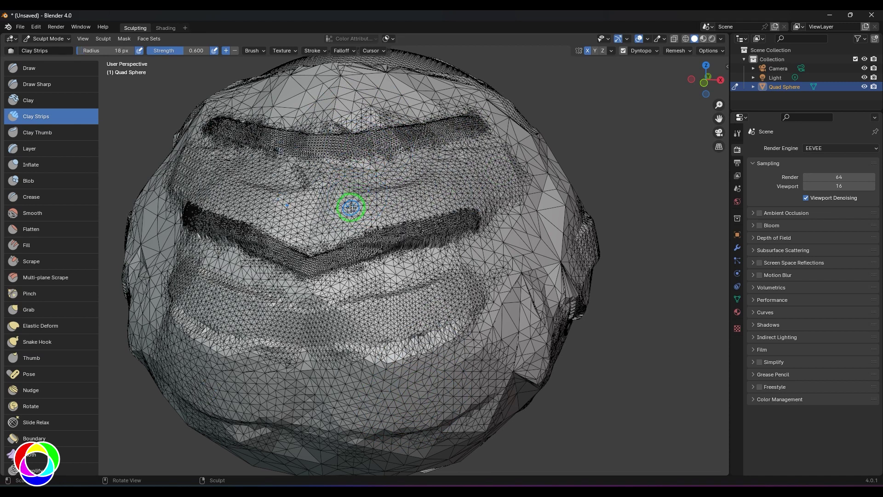
{"action": "left_click_drag", "start_coordinate": [351, 207], "coordinate": [455, 180]}
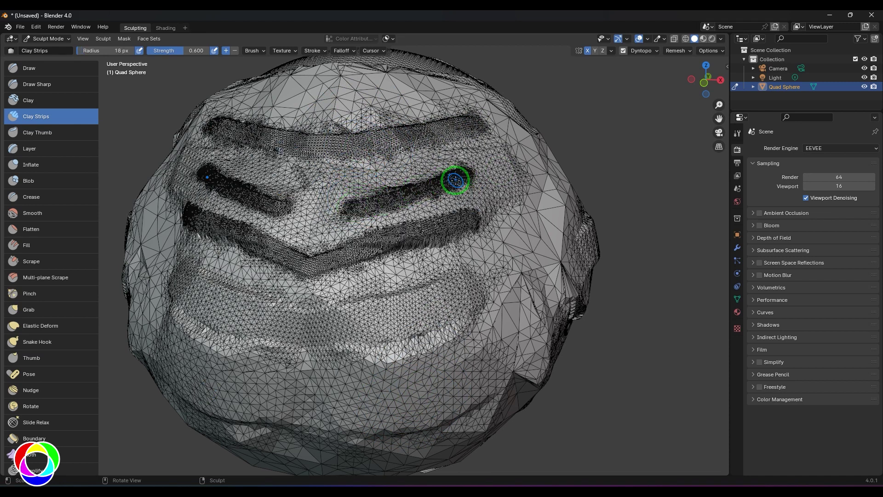
- Set the Dyntopo detailing to Relative Detail and examine the sculpted bands at different zoom levels
{"action": "left_click", "coordinate": [653, 52]}
{"action": "left_click", "coordinate": [650, 87]}
{"action": "left_click", "coordinate": [652, 111]}
{"action": "scroll", "coordinate": [423, 250], "scroll_direction": "down", "scroll_amount": 7}
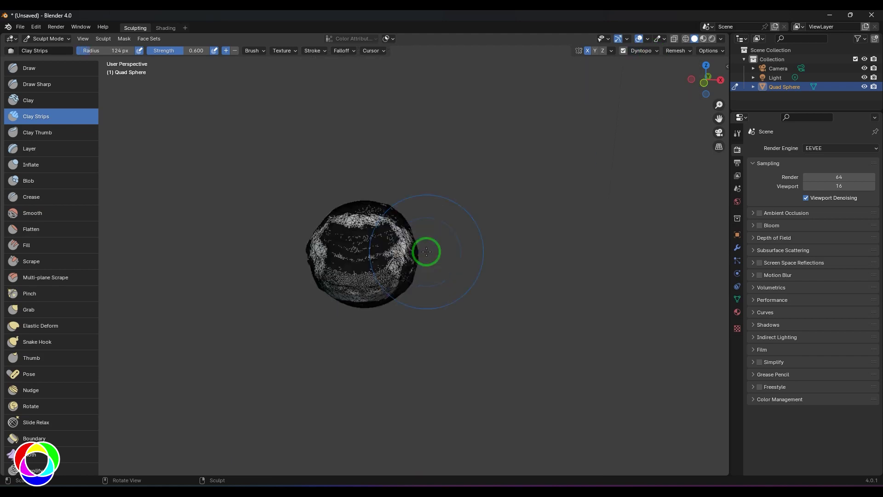
{"action": "scroll", "coordinate": [424, 250], "scroll_direction": "up", "scroll_amount": 14}
{"action": "scroll", "coordinate": [423, 250], "scroll_direction": "down", "scroll_amount": 10}
{"action": "scroll", "coordinate": [425, 250], "scroll_direction": "up", "scroll_amount": 5}
- Set the Dyntopo detailing to Manual Detail and flood fill the whole mesh at resolution 3.00
{"action": "left_click", "coordinate": [646, 49]}
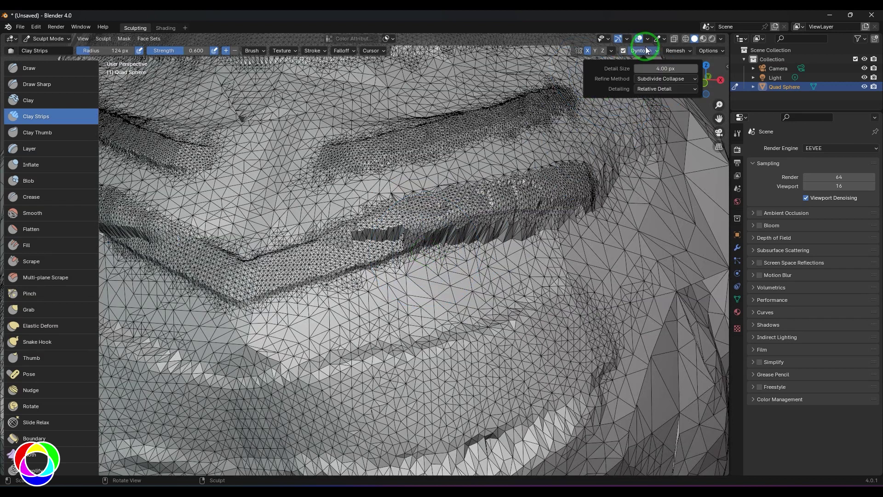
{"action": "left_click", "coordinate": [646, 89]}
{"action": "left_click", "coordinate": [648, 129]}
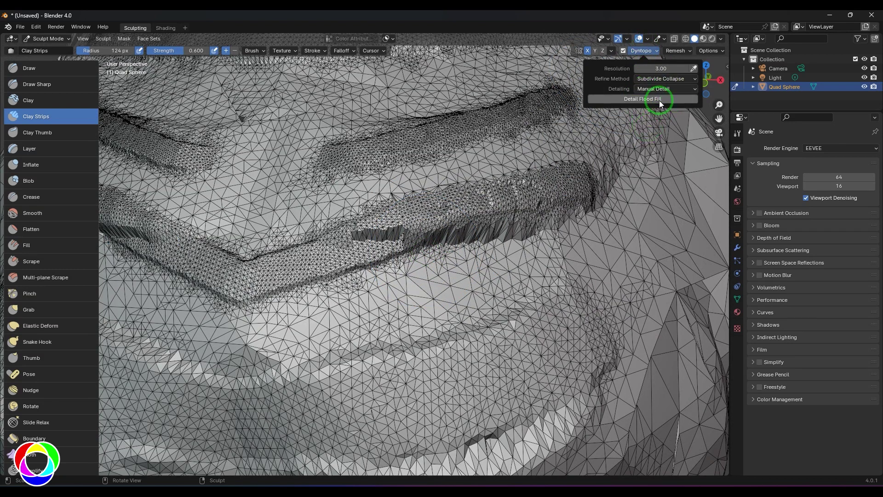
{"action": "left_click", "coordinate": [637, 100]}
{"action": "scroll", "coordinate": [577, 145], "scroll_direction": "down", "scroll_amount": 10}
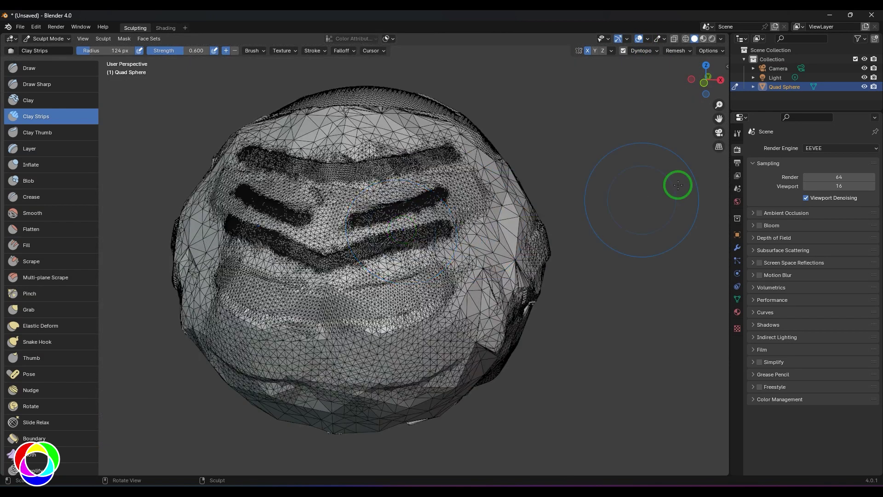
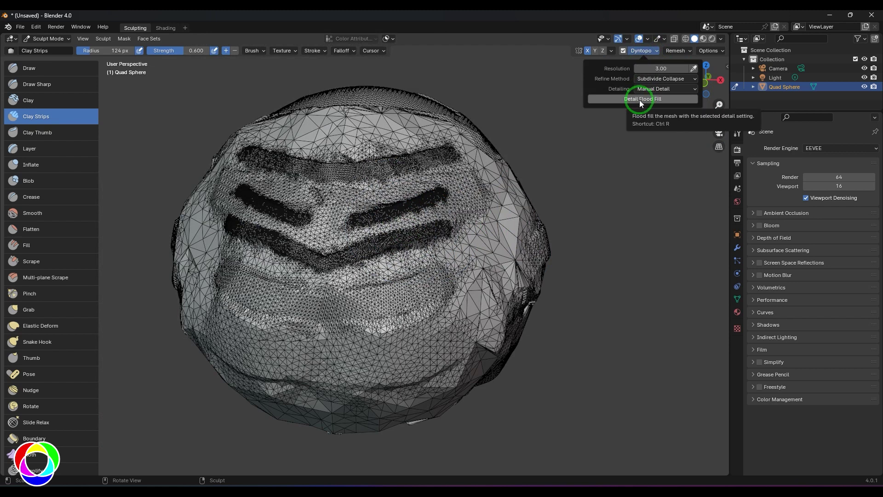
{"action": "left_click", "coordinate": [644, 103]}
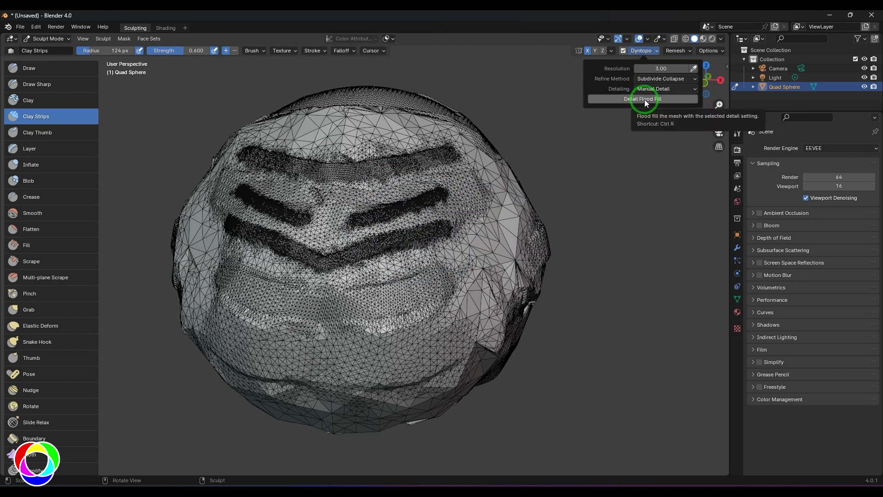
{"action": "left_click", "coordinate": [645, 100]}
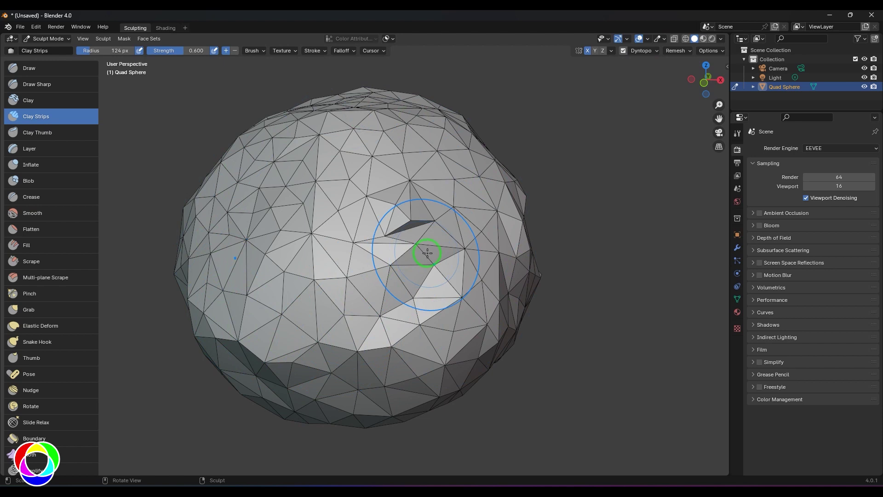
- Set the Dyntopo resolution to 1 and flood fill the mesh with that detail
{"action": "left_click", "coordinate": [642, 54]}
{"action": "left_click", "coordinate": [662, 68]}
{"action": "type", "text": "1"}
{"action": "key", "text": "Return"}
{"action": "left_click", "coordinate": [653, 100]}
- Set the Dyntopo resolution to 10 and flood fill the mesh again
{"action": "left_click", "coordinate": [662, 68]}
{"action": "type", "text": "10"}
{"action": "left_click", "coordinate": [658, 99]}
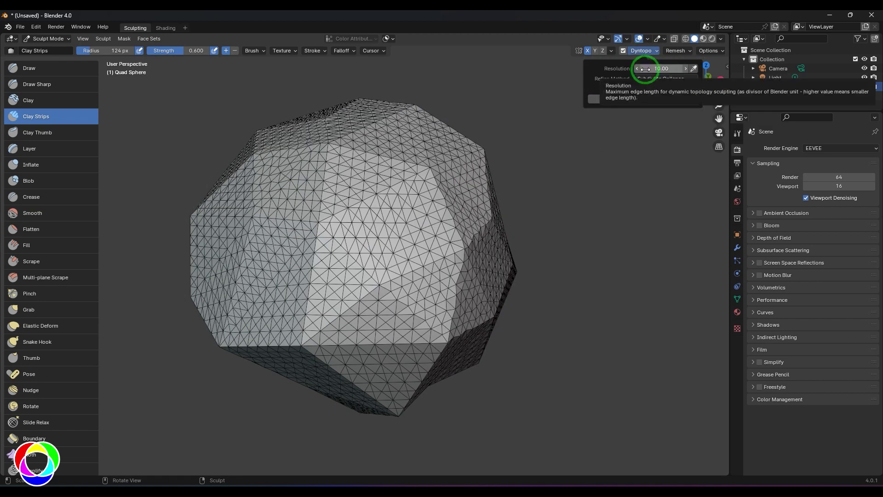
- Switch through the Relative, Brush, Constant and Manual Detail modes to compare which Dyntopo settings each one offers
{"action": "left_click", "coordinate": [648, 89]}
{"action": "left_click", "coordinate": [645, 102]}
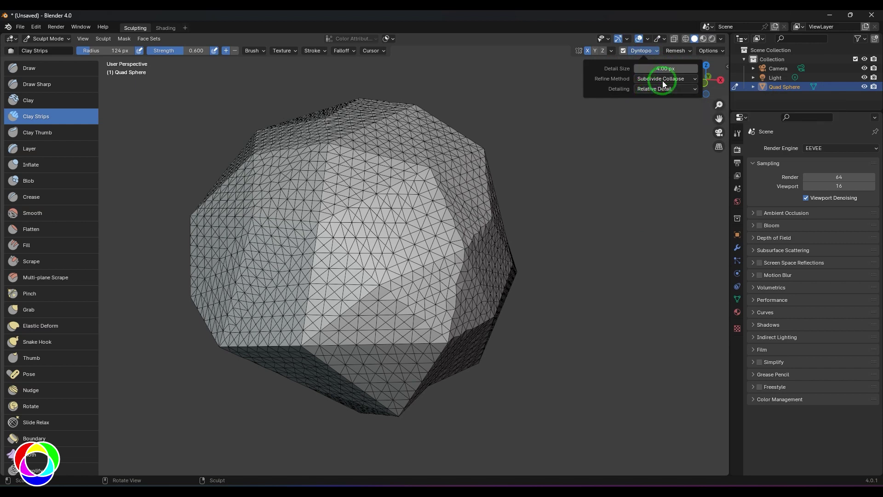
{"action": "left_click", "coordinate": [656, 90]}
{"action": "left_click", "coordinate": [658, 133]}
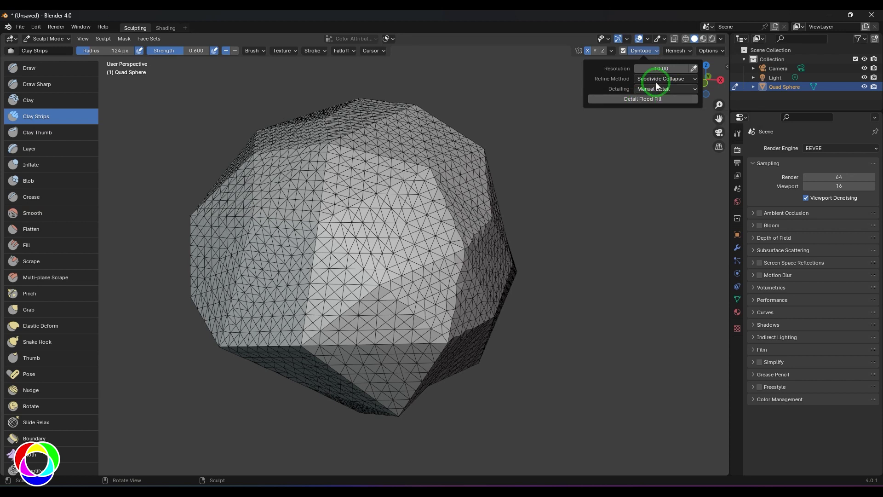
{"action": "left_click", "coordinate": [649, 90]}
{"action": "left_click", "coordinate": [651, 100]}
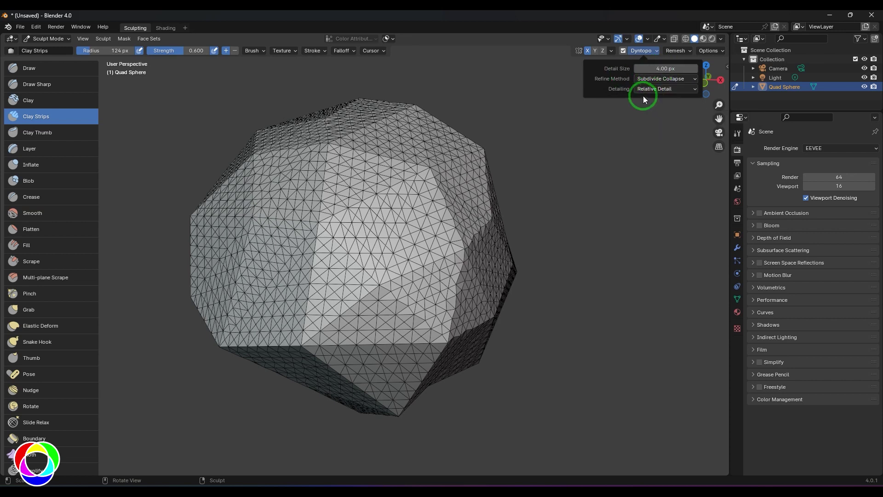
{"action": "left_click", "coordinate": [650, 89]}
{"action": "left_click", "coordinate": [652, 120]}
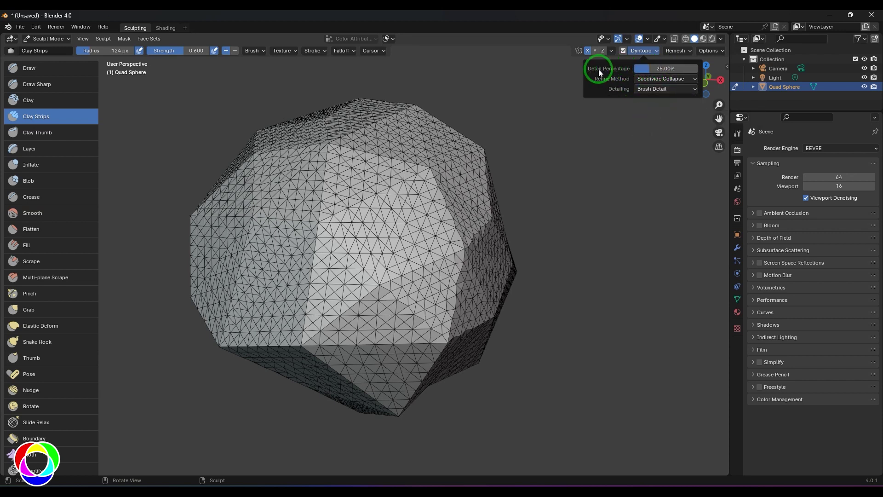
{"action": "left_click", "coordinate": [650, 89]}
{"action": "left_click", "coordinate": [653, 109]}
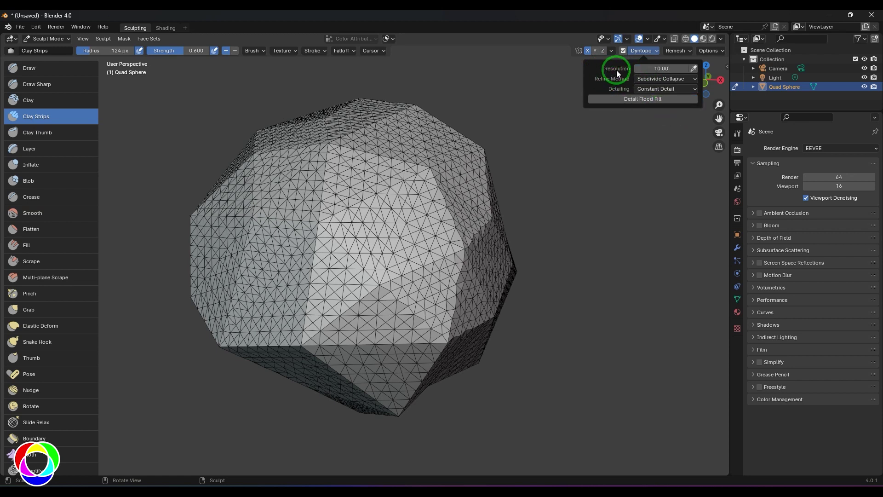
{"action": "left_click", "coordinate": [650, 89]}
{"action": "left_click", "coordinate": [653, 120]}
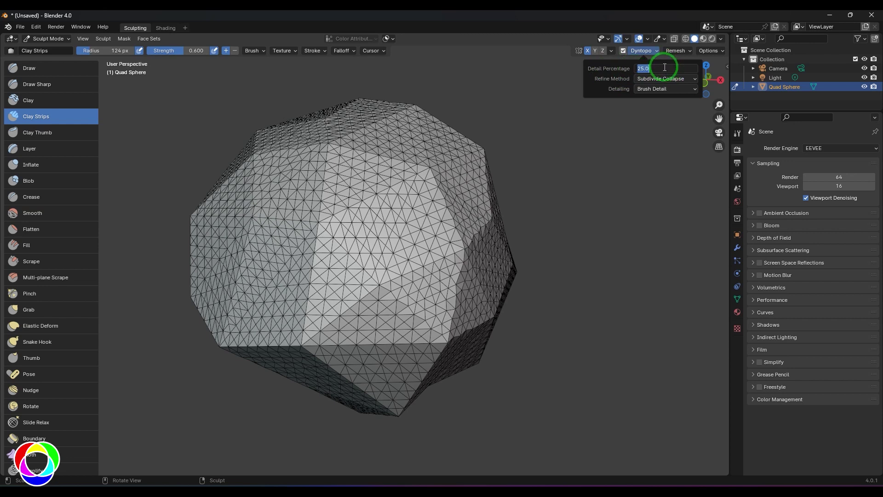
{"action": "left_click", "coordinate": [653, 89]}
{"action": "left_click", "coordinate": [654, 130]}
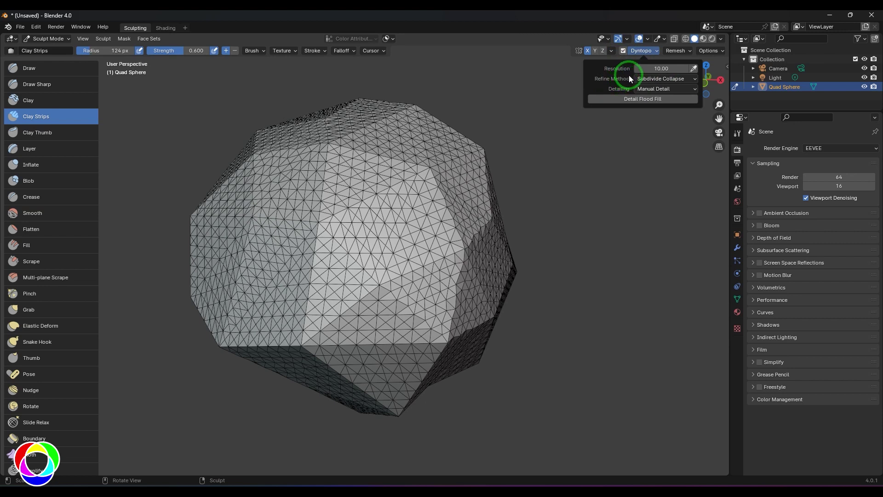
- Turn off Dyntopo for the sculpted face
{"action": "left_click", "coordinate": [623, 49]}
{"action": "left_click", "coordinate": [623, 50]}
{"action": "left_click", "coordinate": [675, 50]}
{"action": "left_click", "coordinate": [624, 49]}
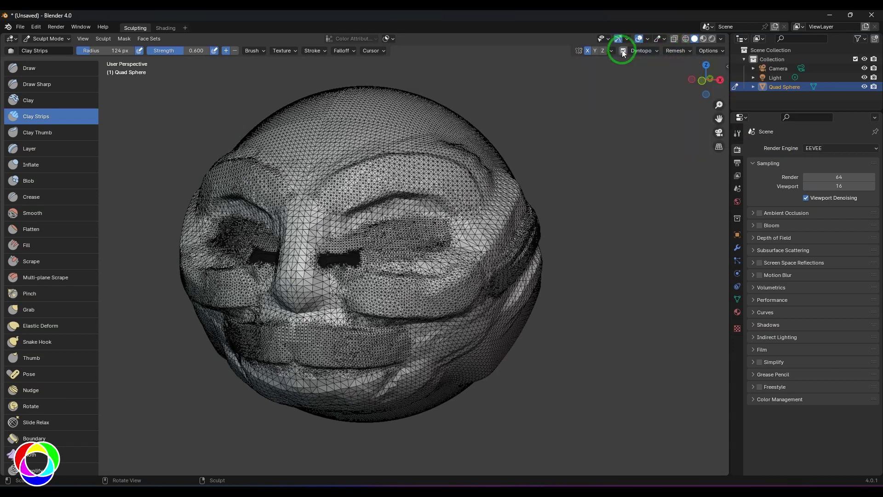
- Set a small voxel size and remesh the sculpted face into a dense, even mesh
{"action": "left_click", "coordinate": [676, 51]}
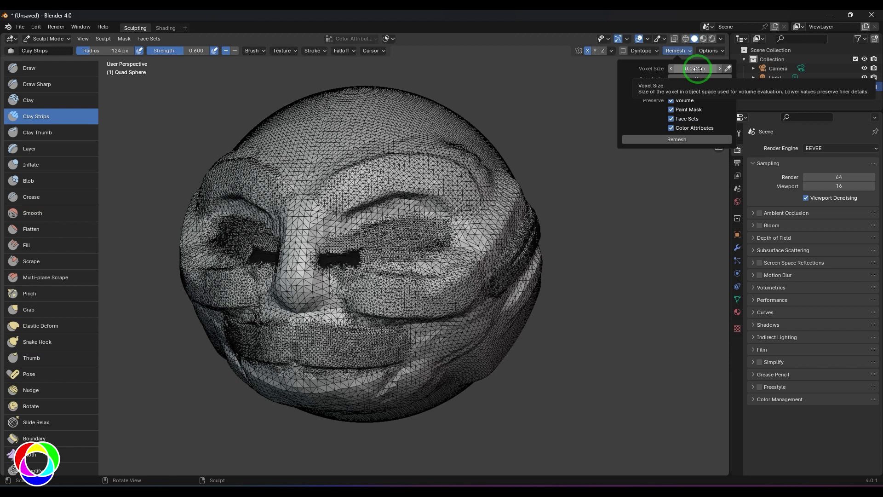
{"action": "left_click", "coordinate": [695, 68]}
{"action": "key", "text": "Return"}
{"action": "left_click", "coordinate": [698, 139]}
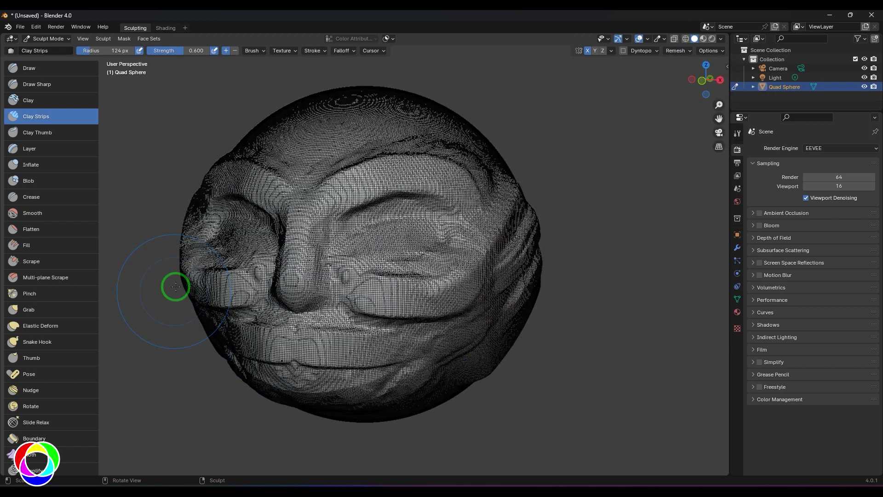
- Remesh the face with a voxel size of 0.1 m and undo both remeshes
{"action": "left_click", "coordinate": [680, 50]}
{"action": "left_click", "coordinate": [685, 68]}
{"action": "type", "text": "0.1"}
{"action": "key", "text": "Return"}
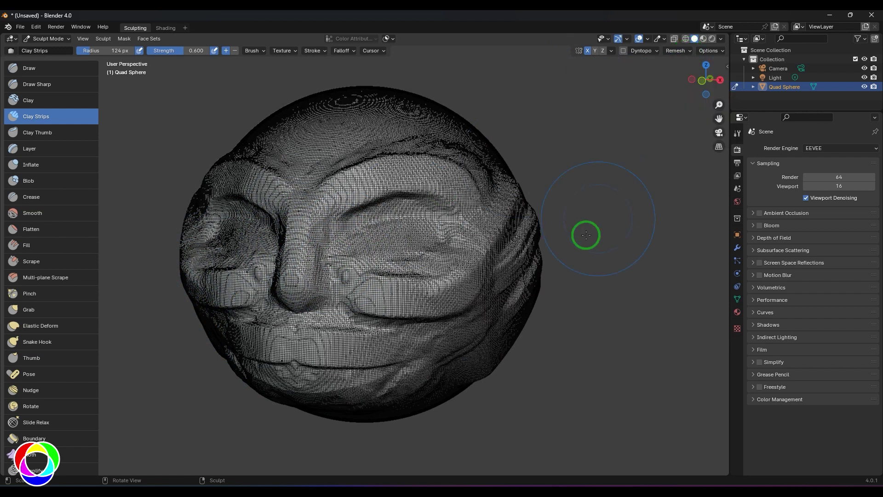
{"action": "left_click", "coordinate": [678, 51]}
{"action": "left_click", "coordinate": [666, 139]}
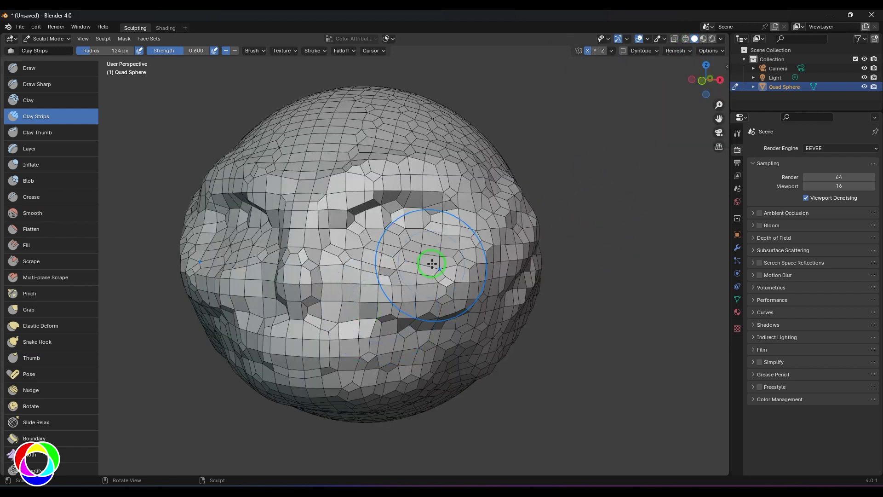
{"action": "key", "text": "ctrl+z"}
{"action": "key", "text": "ctrl+z"}
- Set the remesh adaptivity to 1 m, remesh the face, and undo the result
{"action": "left_click", "coordinate": [677, 50]}
{"action": "left_click", "coordinate": [688, 78]}
{"action": "type", "text": "1"}
{"action": "left_click", "coordinate": [685, 139]}
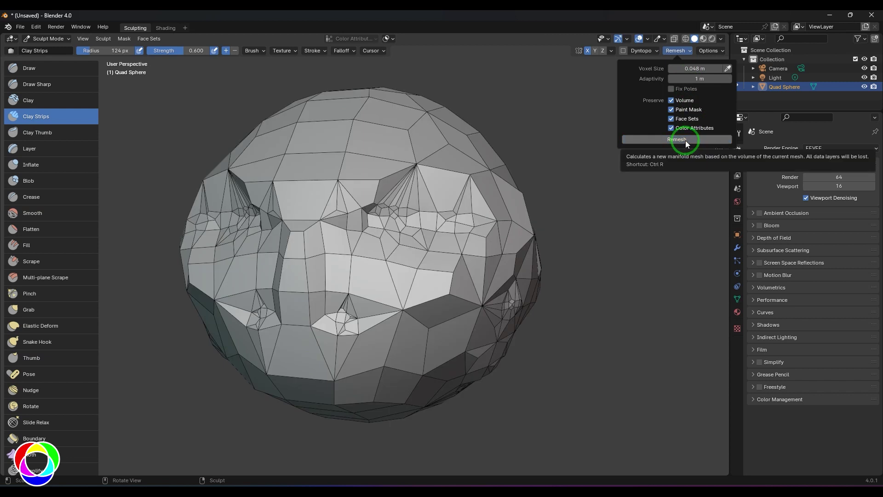
{"action": "key", "text": "ctrl+z"}
- Limit the remesh preserve options to Volume and Paint Mask
{"action": "left_click", "coordinate": [676, 50]}
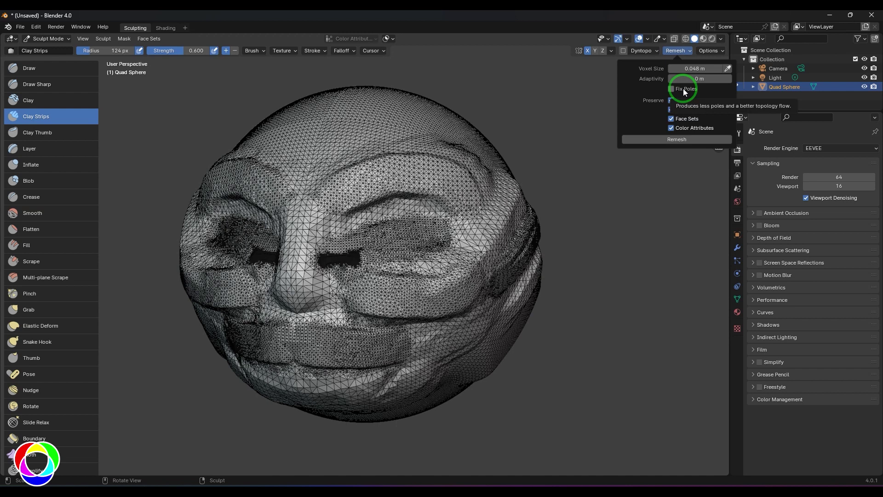
{"action": "mouse_move", "coordinate": [683, 101]}
{"action": "left_mouse_down"}
{"action": "mouse_move", "coordinate": [682, 133]}
{"action": "mouse_move", "coordinate": [684, 107]}
{"action": "left_mouse_up"}
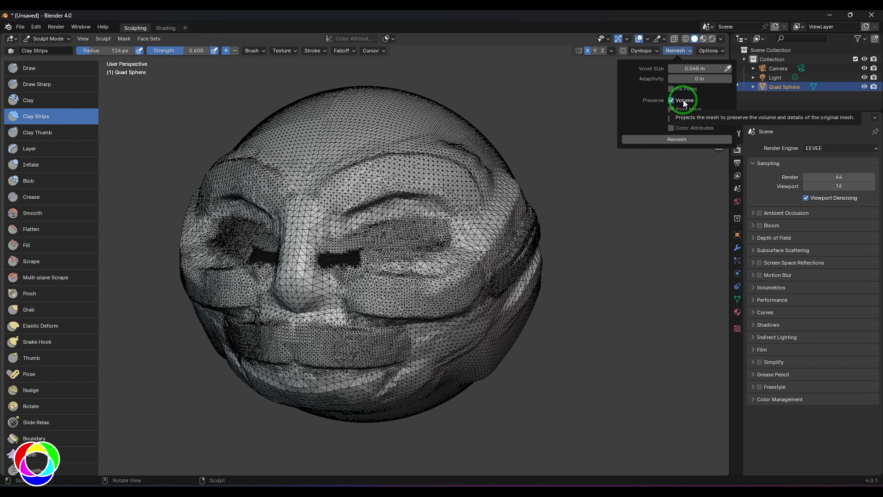
{"action": "left_click", "coordinate": [686, 110]}
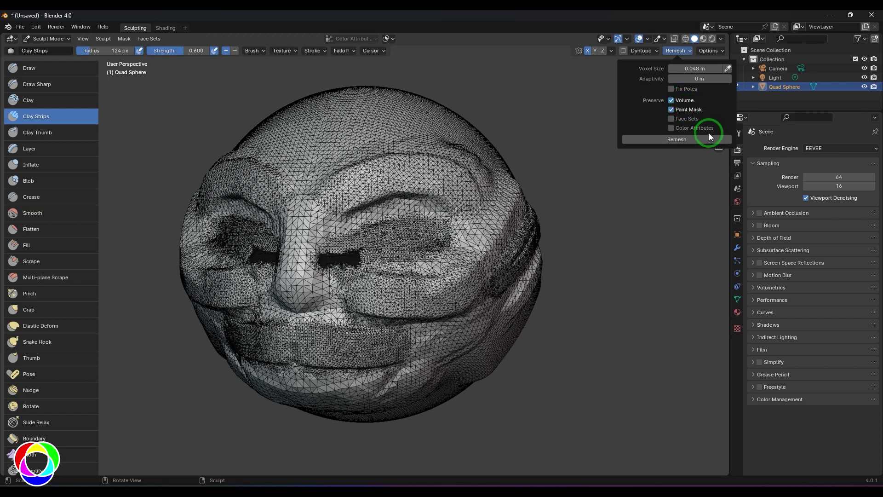
{"action": "left_click", "coordinate": [671, 51]}
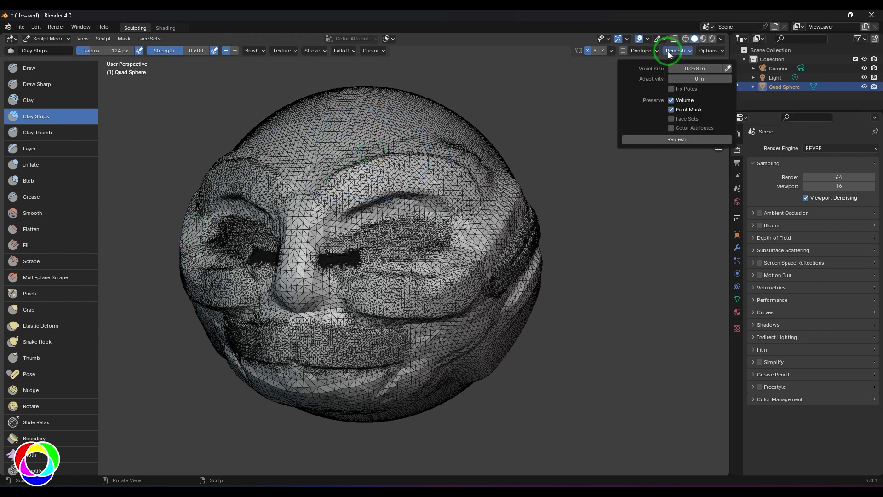
- Paint a mask over both brows with the Mask brush at strength 1.000 and radius 72 px
{"action": "key", "text": "m"}
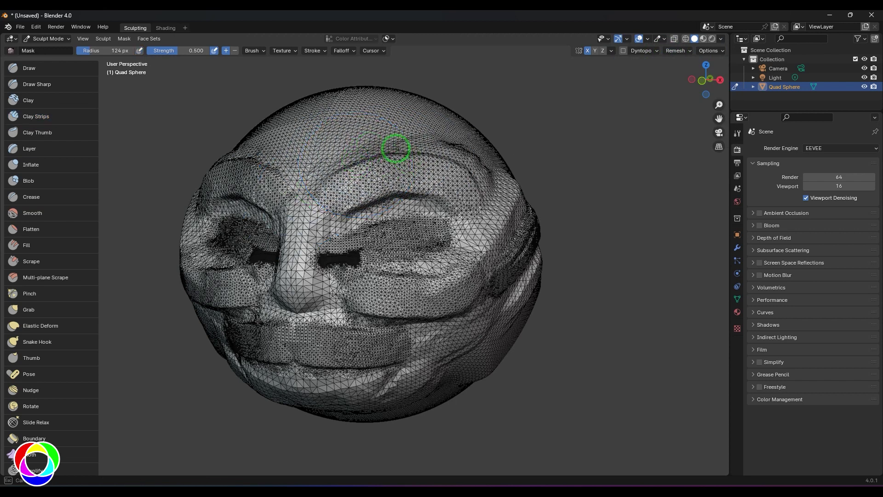
{"action": "left_click_drag", "start_coordinate": [180, 51], "coordinate": [207, 51]}
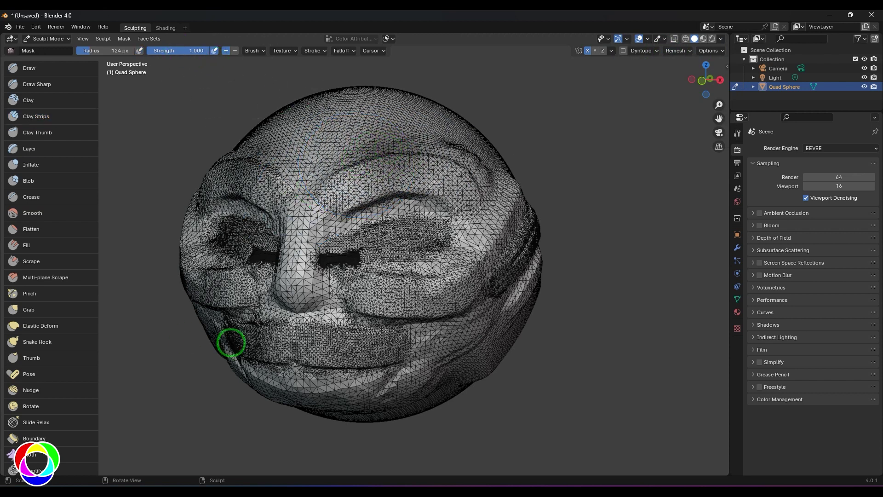
{"action": "mouse_move", "coordinate": [394, 158]}
{"action": "left_mouse_down"}
{"action": "mouse_move", "coordinate": [431, 154]}
{"action": "mouse_move", "coordinate": [361, 167]}
{"action": "mouse_move", "coordinate": [405, 169]}
{"action": "mouse_move", "coordinate": [403, 153]}
{"action": "mouse_move", "coordinate": [383, 165]}
{"action": "left_mouse_up"}
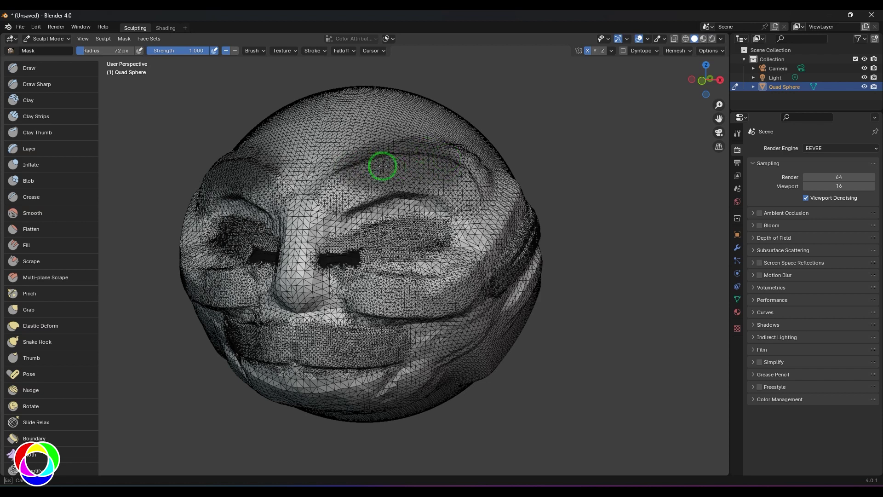
- Paint a new face set over both cheeks with the Draw Face Sets brush
{"action": "scroll", "coordinate": [55, 399], "scroll_direction": "down", "scroll_amount": 5}
{"action": "scroll", "coordinate": [69, 386], "scroll_direction": "down", "scroll_amount": 3}
{"action": "left_click", "coordinate": [58, 358]}
{"action": "left_click_drag", "start_coordinate": [389, 292], "coordinate": [399, 301]}
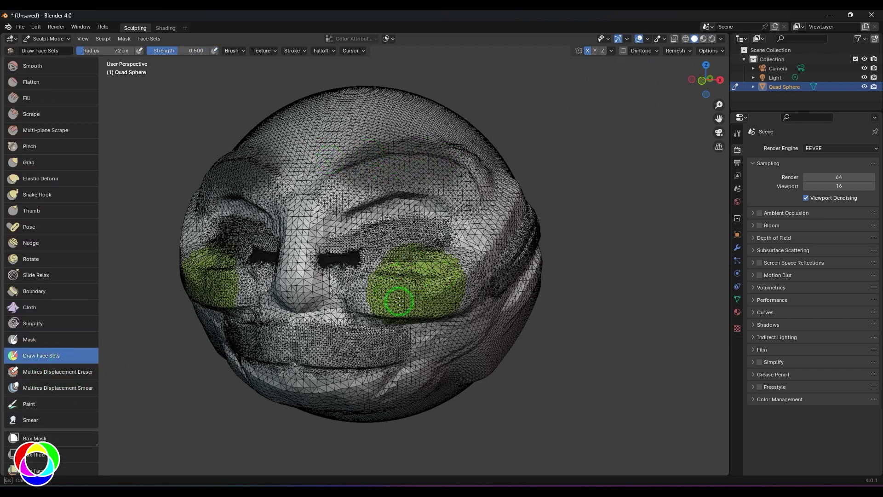
- Enable preserving Face Sets and Color Attributes, remesh the face, and undo the remesh
{"action": "left_click", "coordinate": [675, 51]}
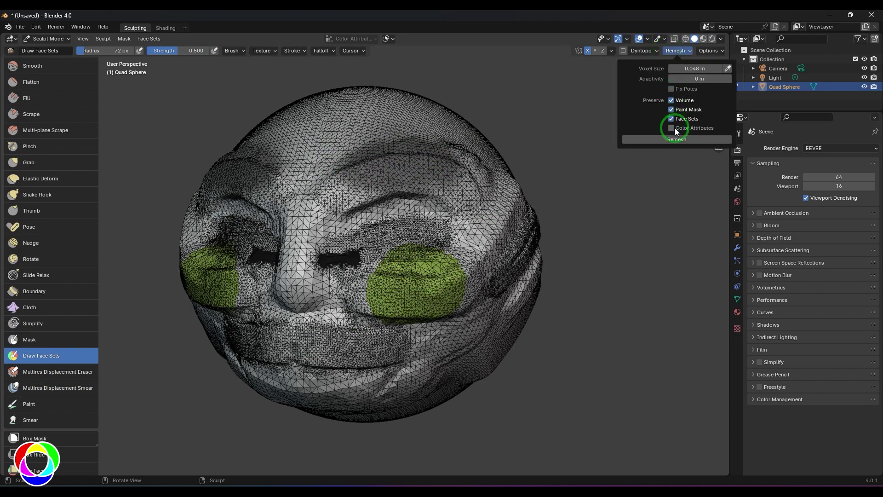
{"action": "left_click", "coordinate": [676, 50]}
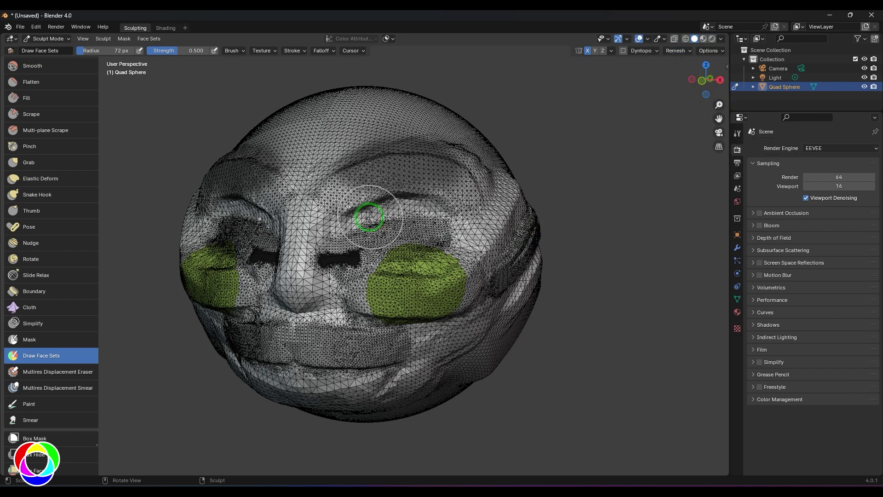
{"action": "left_click", "coordinate": [674, 51]}
{"action": "left_click", "coordinate": [673, 140]}
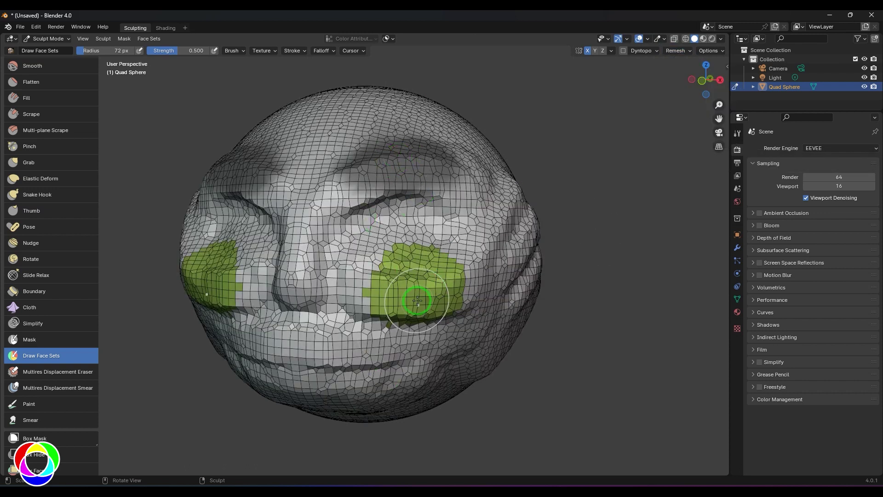
{"action": "mouse_move", "coordinate": [560, 321]}
{"action": "middle_mouse_down"}
{"action": "mouse_move", "coordinate": [607, 278]}
{"action": "mouse_move", "coordinate": [597, 271]}
{"action": "middle_mouse_up"}
{"action": "key", "text": "ctrl+z"}
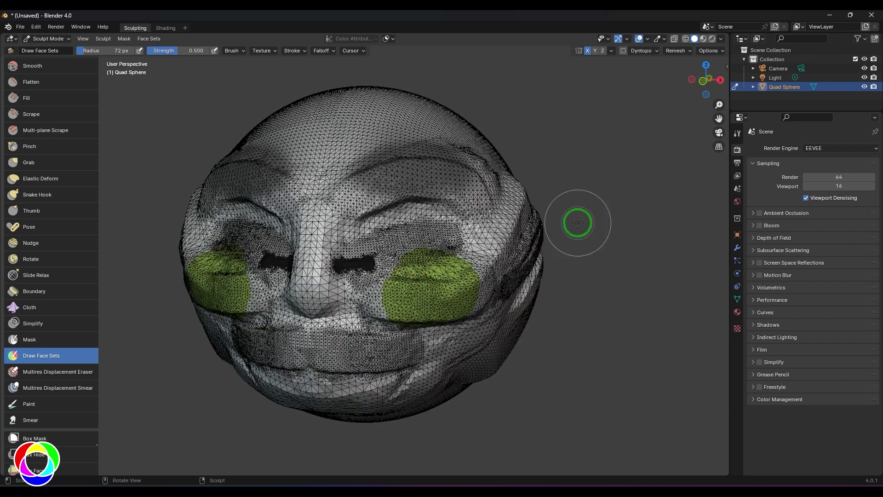
- Remesh the face a second time, check it from another angle, and undo the remesh
{"action": "left_click", "coordinate": [675, 51]}
{"action": "left_click", "coordinate": [686, 140]}
{"action": "mouse_move", "coordinate": [527, 153]}
{"action": "middle_mouse_down"}
{"action": "mouse_move", "coordinate": [560, 156]}
{"action": "mouse_move", "coordinate": [546, 217]}
{"action": "mouse_move", "coordinate": [497, 208]}
{"action": "mouse_move", "coordinate": [523, 183]}
{"action": "mouse_move", "coordinate": [591, 184]}
{"action": "middle_mouse_up"}
{"action": "key", "text": "ctrl+z"}
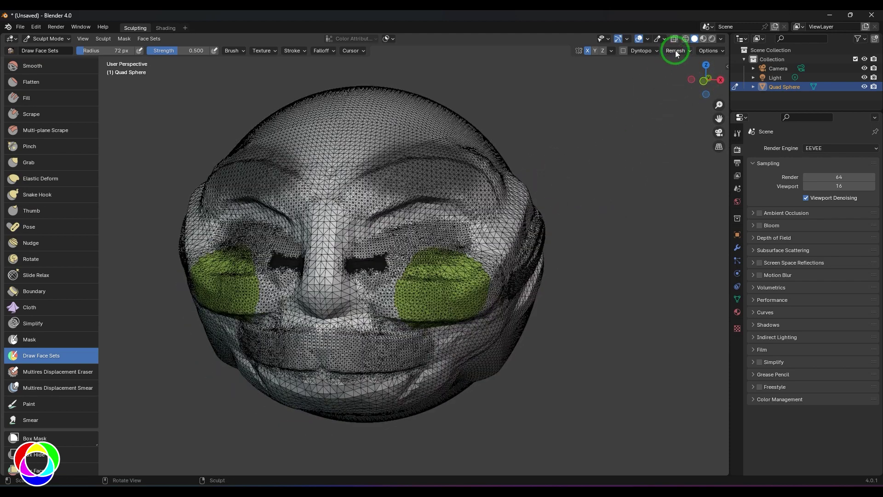
- Remesh the face with Fix Poles enabled and undo the result
{"action": "left_click", "coordinate": [675, 50]}
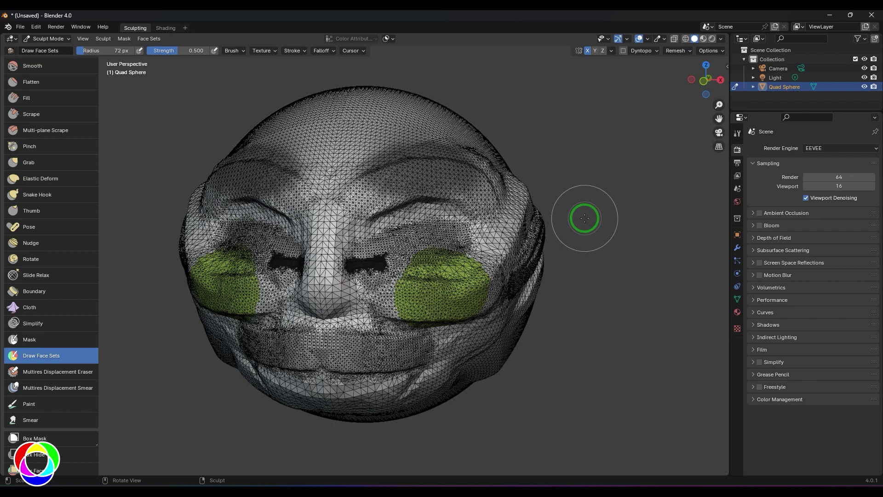
{"action": "left_click", "coordinate": [675, 51]}
{"action": "left_click", "coordinate": [675, 49]}
{"action": "left_click", "coordinate": [669, 139]}
{"action": "mouse_move", "coordinate": [584, 218]}
{"action": "middle_mouse_down"}
{"action": "mouse_move", "coordinate": [540, 244]}
{"action": "mouse_move", "coordinate": [521, 282]}
{"action": "mouse_move", "coordinate": [609, 260]}
{"action": "mouse_move", "coordinate": [648, 219]}
{"action": "mouse_move", "coordinate": [570, 216]}
{"action": "middle_mouse_up"}
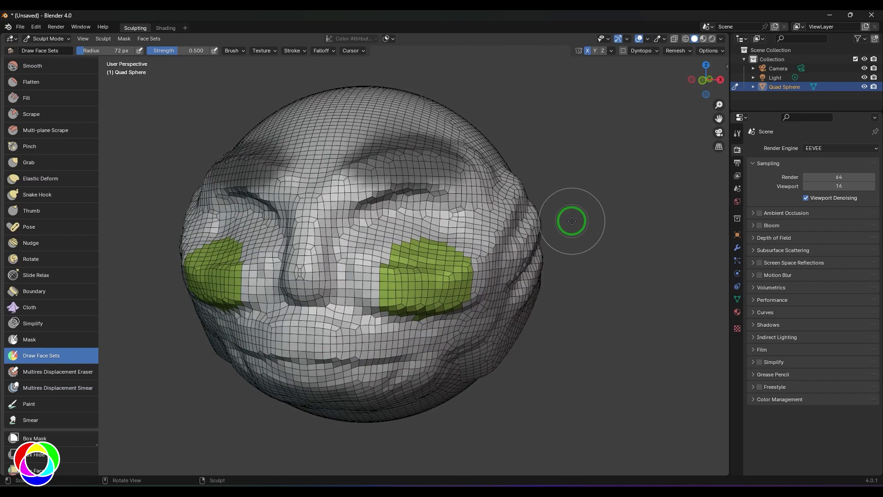
{"action": "key", "text": "ctrl+z"}
- Turn off Fix Poles, remesh the face, inspect the forehead topology up close, and undo the remesh
{"action": "left_click", "coordinate": [675, 51]}
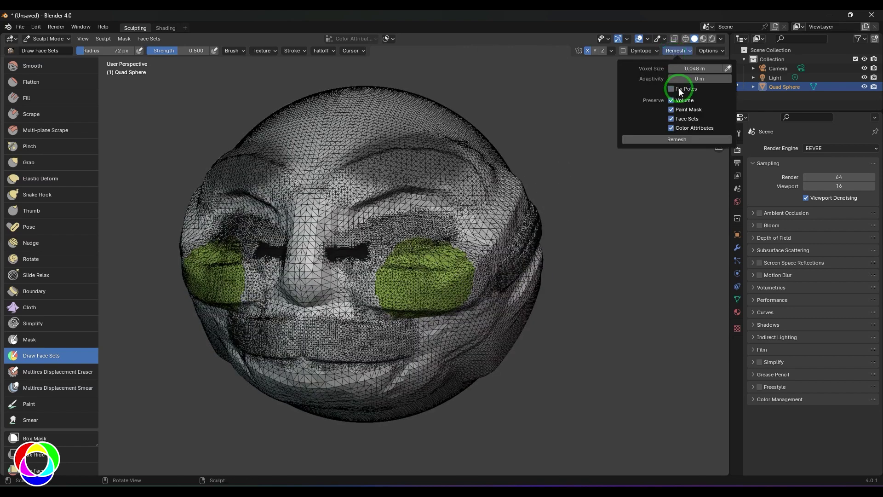
{"action": "left_click", "coordinate": [676, 139]}
{"action": "middle_click_drag", "start_coordinate": [618, 177], "coordinate": [526, 199]}
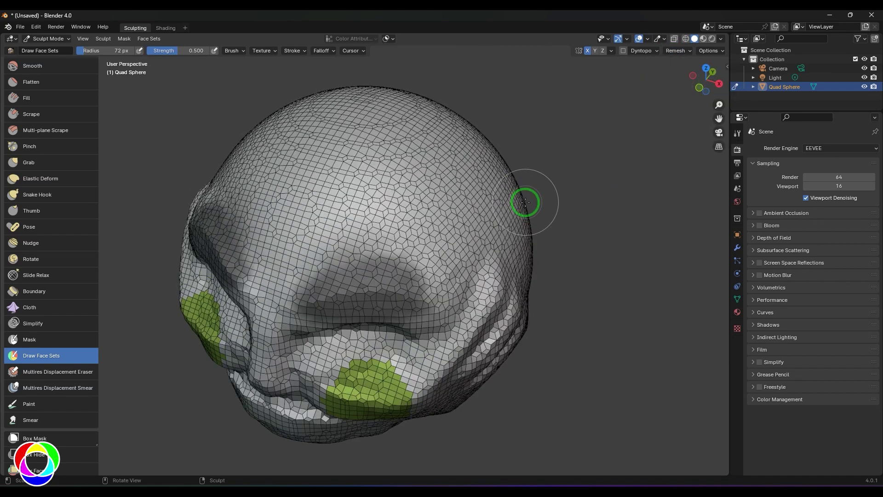
{"action": "scroll", "coordinate": [321, 213], "scroll_direction": "up", "scroll_amount": 3}
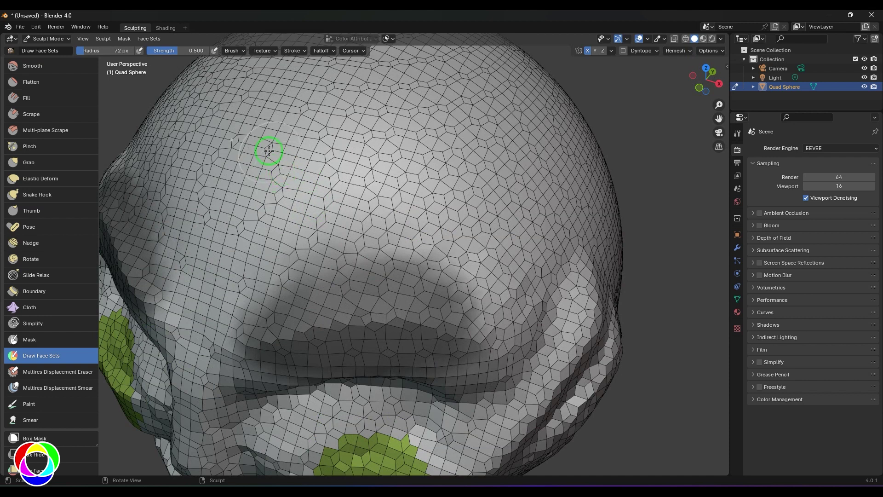
{"action": "scroll", "coordinate": [417, 142], "scroll_direction": "down", "scroll_amount": 5}
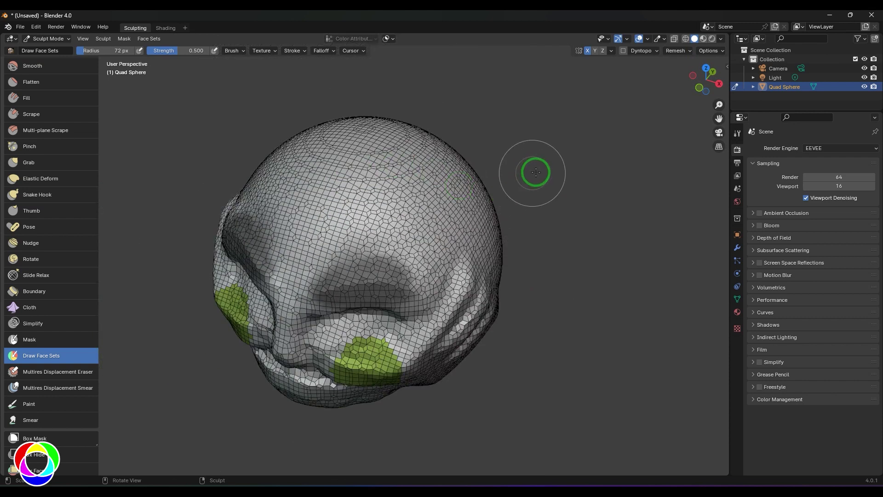
{"action": "key", "text": "ctrl+z"}
- Re-enable Fix Poles, remesh the face, inspect the forehead's mesh flow for comparison, and undo the remesh
{"action": "left_click", "coordinate": [675, 51]}
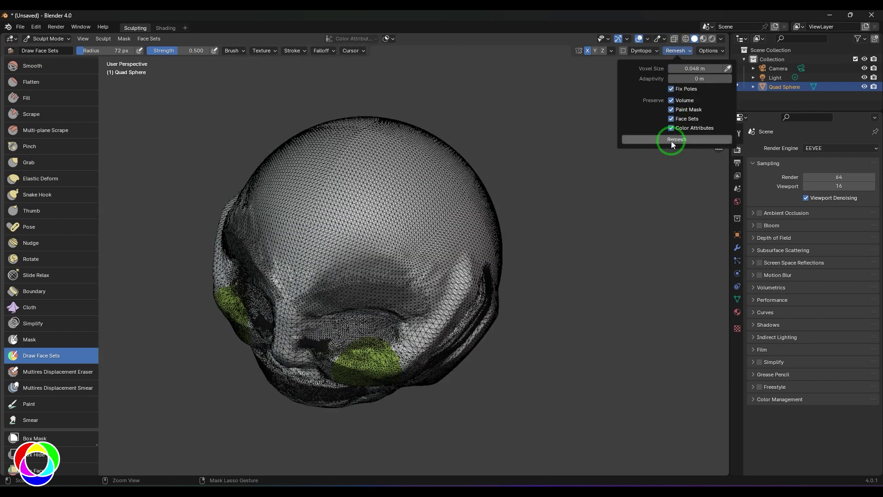
{"action": "left_click", "coordinate": [671, 139]}
{"action": "scroll", "coordinate": [316, 212], "scroll_direction": "up", "scroll_amount": 3}
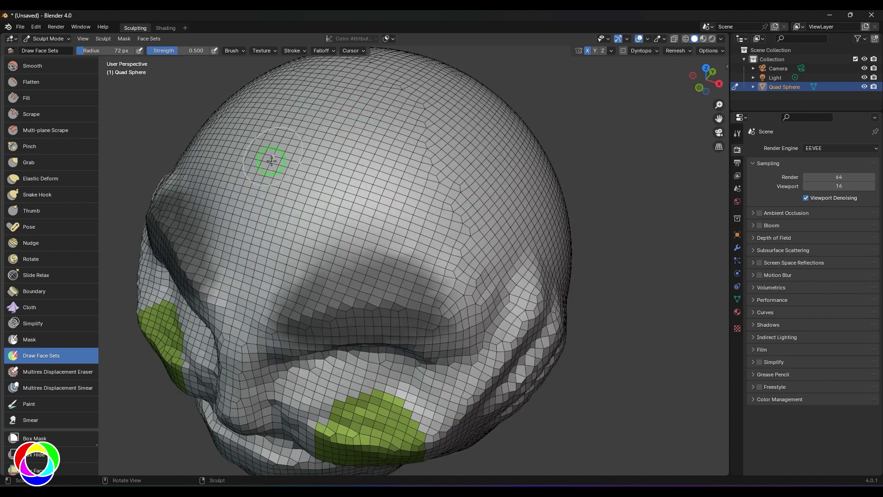
{"action": "scroll", "coordinate": [585, 263], "scroll_direction": "down", "scroll_amount": 4}
{"action": "middle_click_drag", "start_coordinate": [585, 263], "coordinate": [602, 225]}
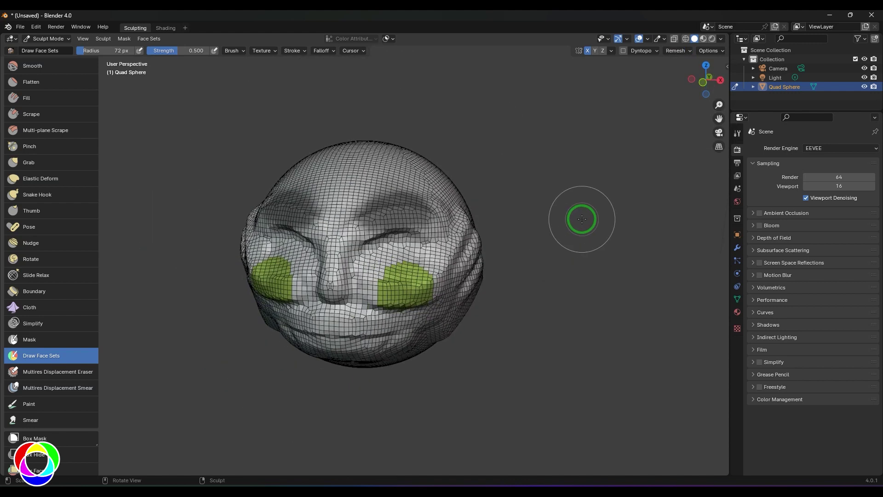
{"action": "key", "text": "ctrl+z"}
- Adjust the voxel size interactively in the viewport to 0.0915 m and remesh the face
{"action": "left_click", "coordinate": [675, 50]}
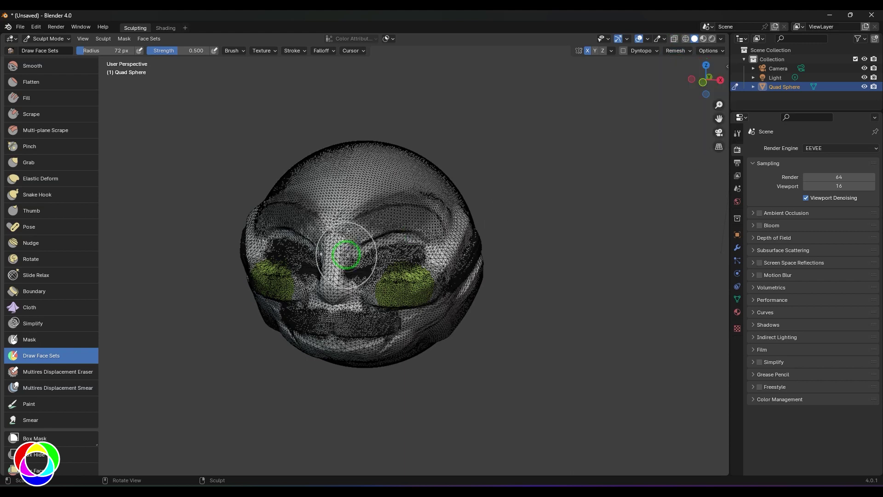
{"action": "key", "text": "r"}
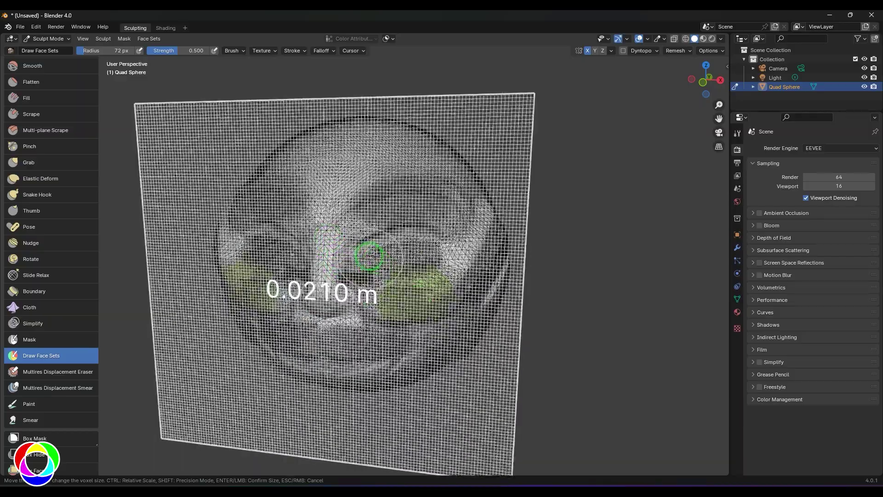
{"action": "left_click", "coordinate": [306, 175]}
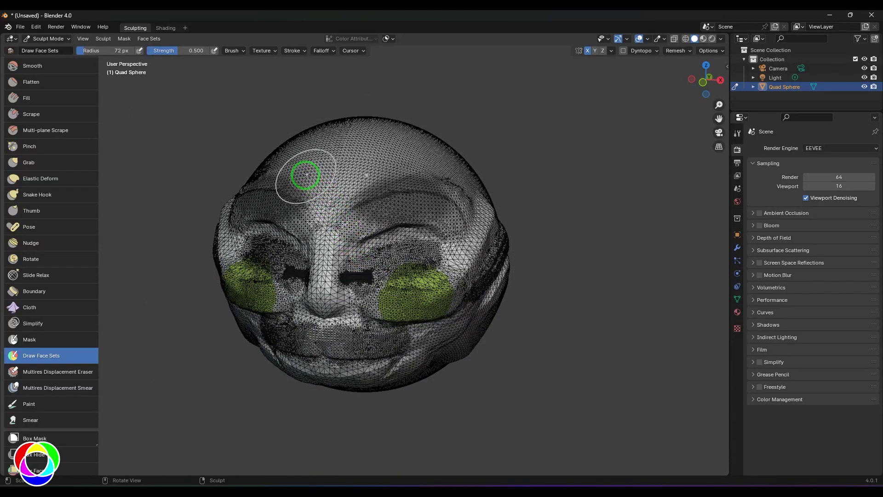
{"action": "left_click", "coordinate": [675, 50]}
{"action": "left_click", "coordinate": [686, 139]}
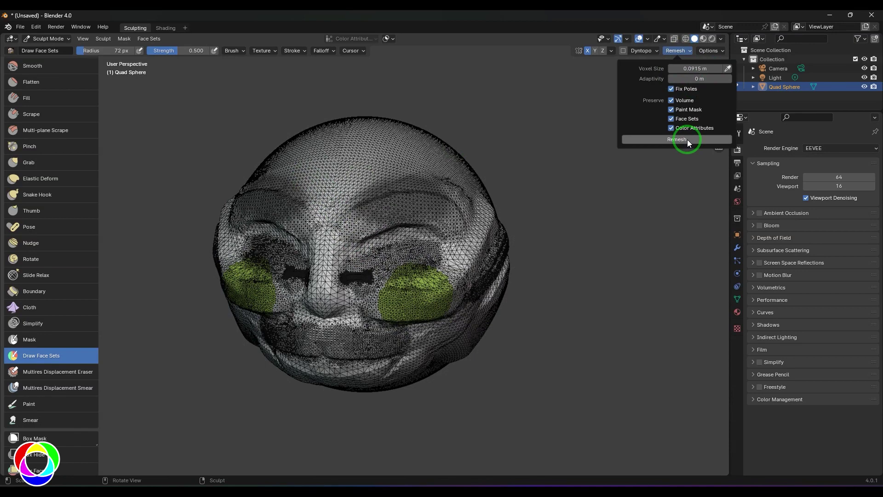
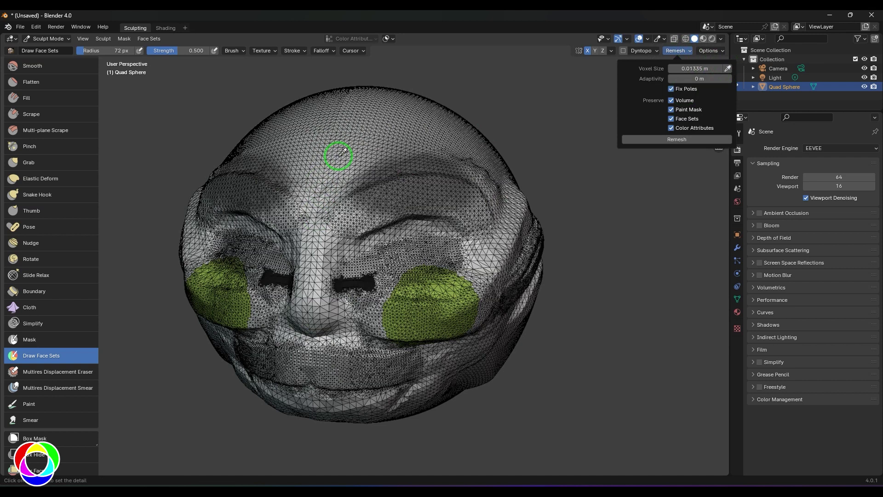
- Remesh the face with a voxel size of 0.04899 m sampled from the mesh, and undo the result
{"action": "left_click", "coordinate": [678, 50]}
{"action": "left_click", "coordinate": [670, 139]}
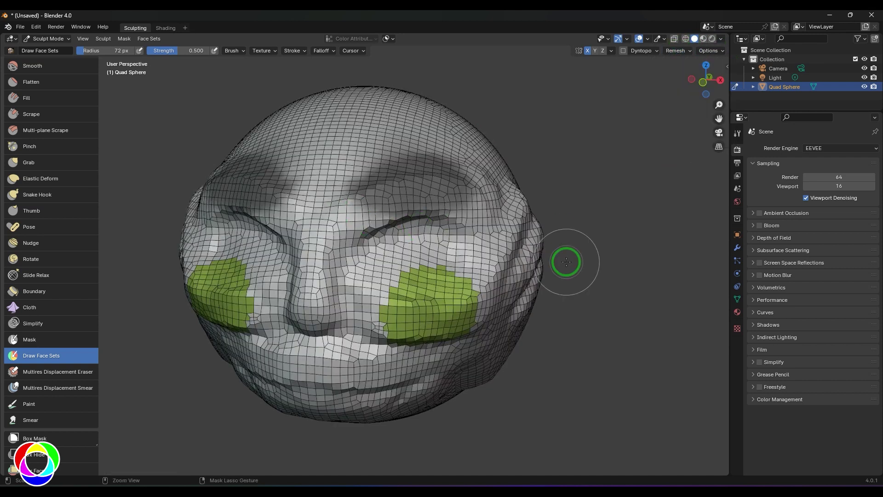
{"action": "key", "text": "ctrl+z"}
{"action": "left_click", "coordinate": [678, 51]}
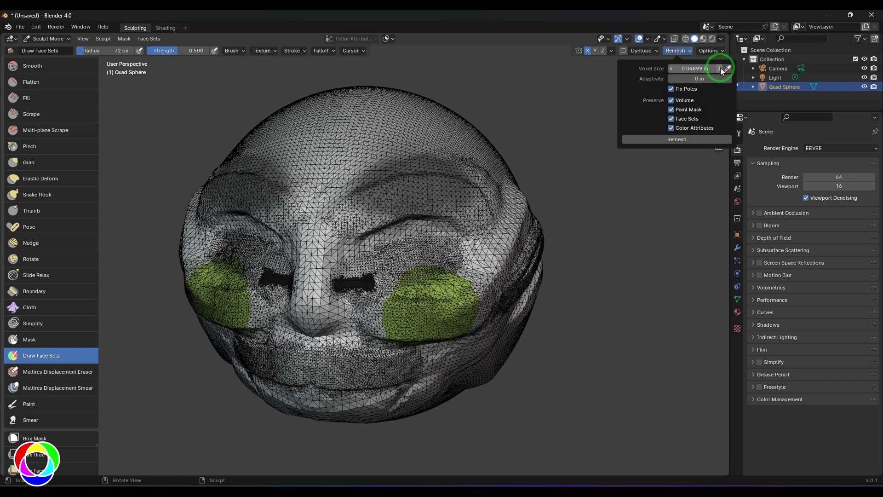
- Resize the voxels interactively in the viewport to 0.01989 m, remesh the face, and undo the remesh
{"action": "key", "text": "r"}
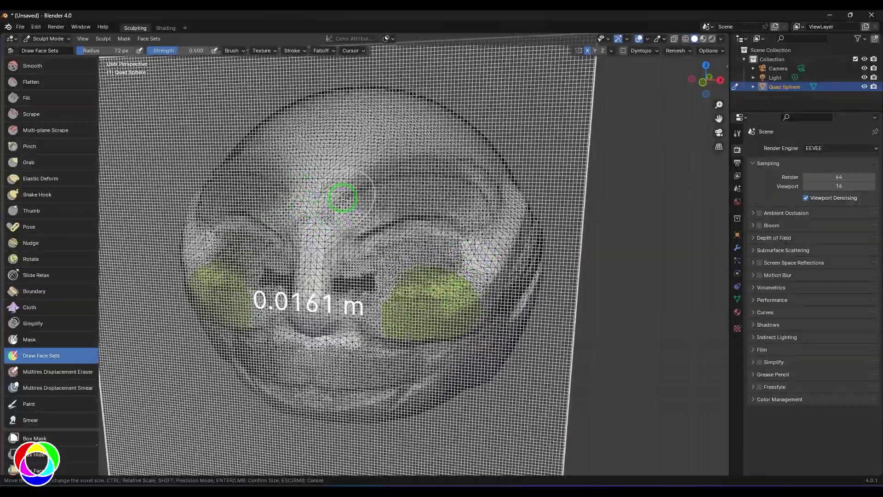
{"action": "left_click", "coordinate": [342, 198]}
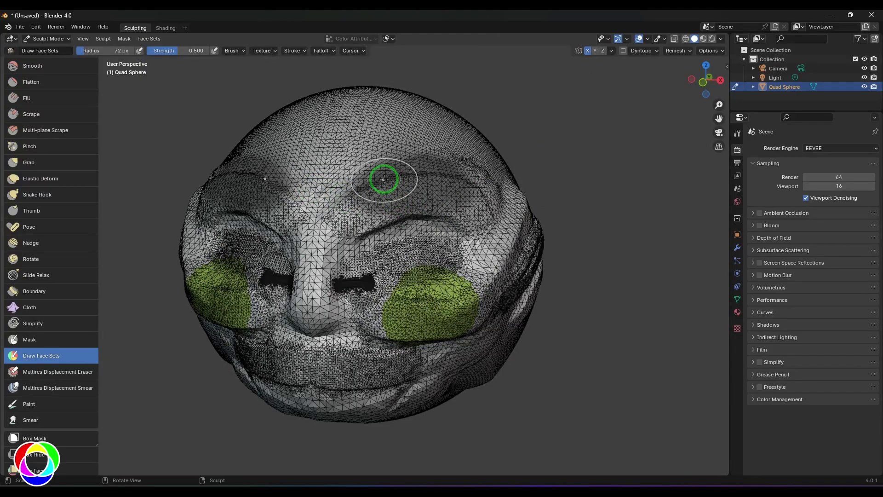
{"action": "key", "text": "r"}
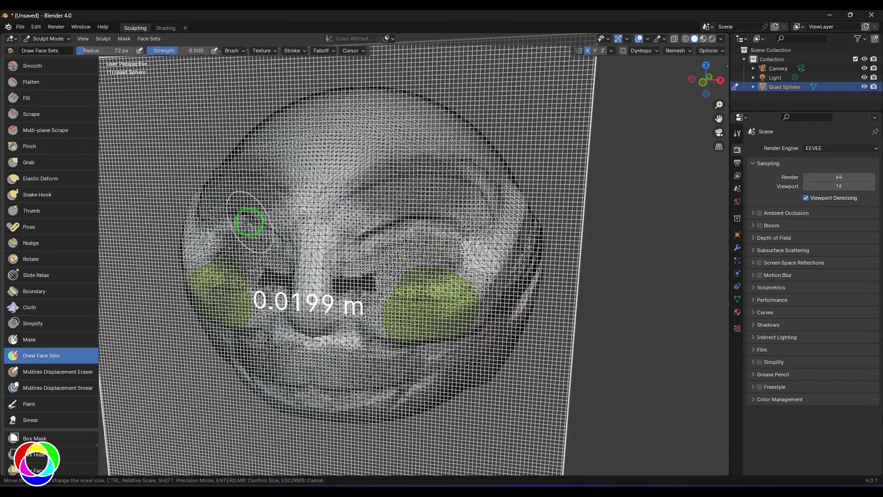
{"action": "left_click", "coordinate": [249, 223]}
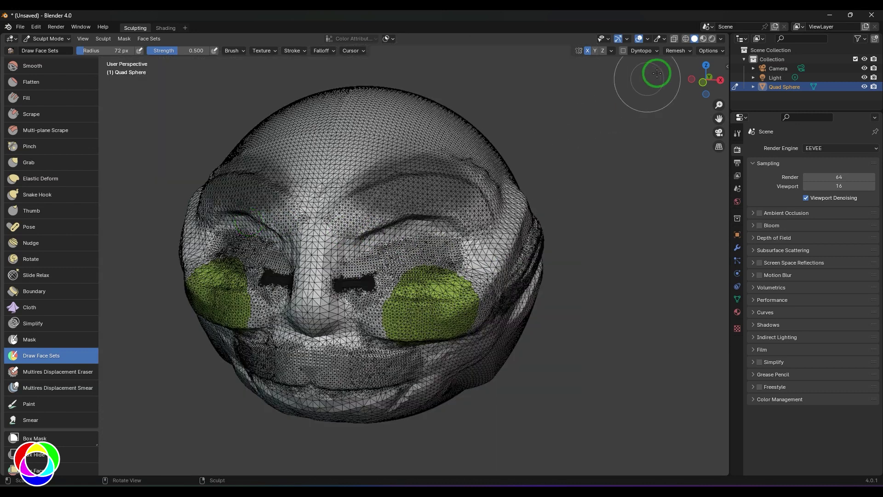
{"action": "left_click", "coordinate": [677, 51]}
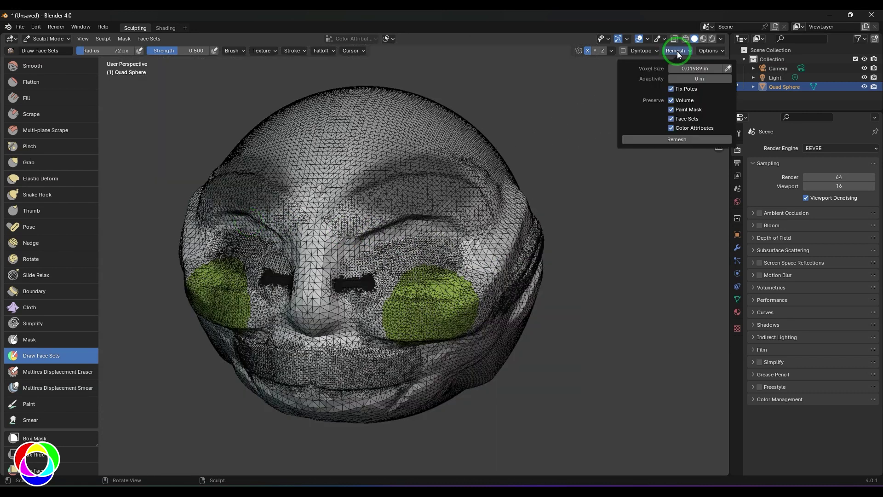
{"action": "left_click", "coordinate": [676, 139]}
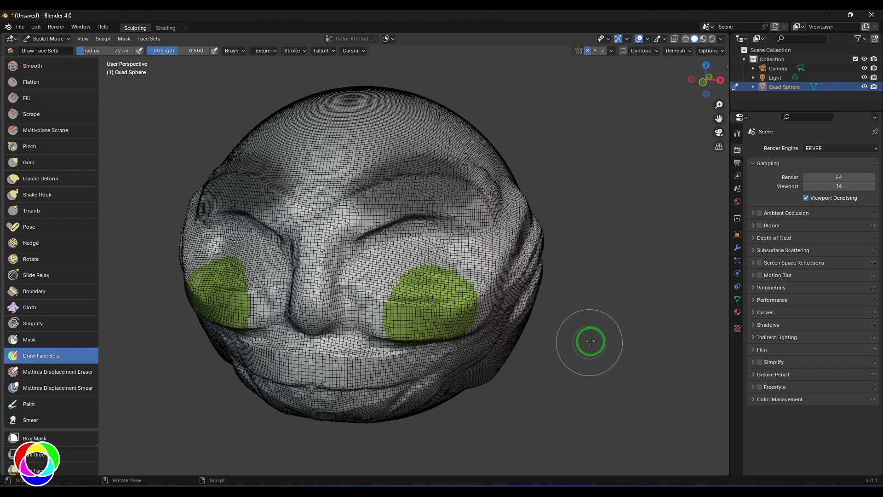
{"action": "key", "text": "ctrl+z"}
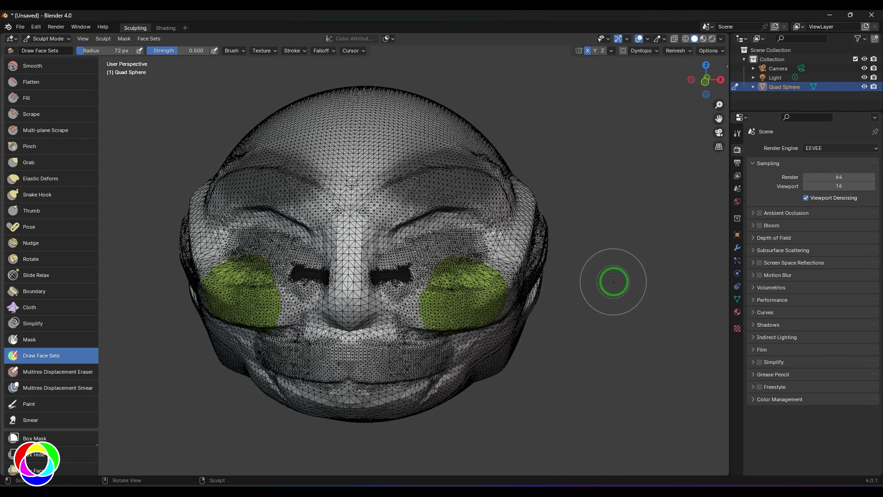
- Expand the Remesh settings in the object data properties and compare them with the sculpt mode Remesh options
{"action": "left_click", "coordinate": [738, 300]}
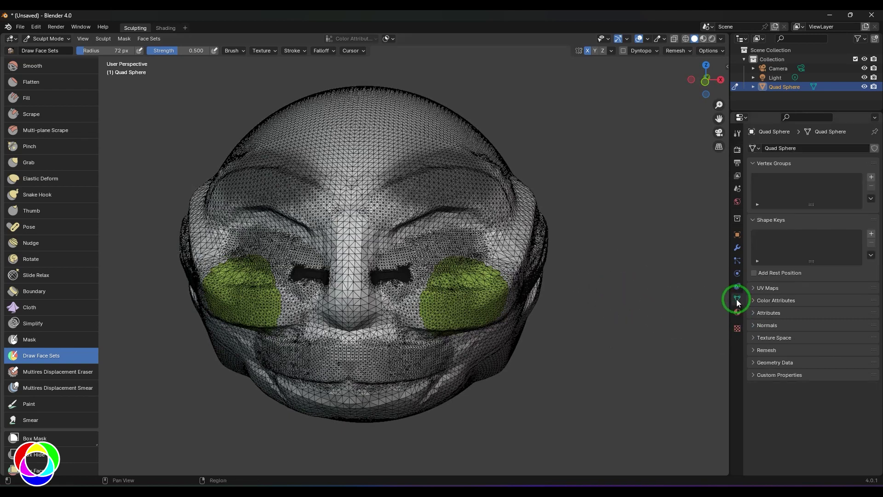
{"action": "left_click", "coordinate": [757, 345]}
{"action": "scroll", "coordinate": [756, 352], "scroll_direction": "down", "scroll_amount": 1}
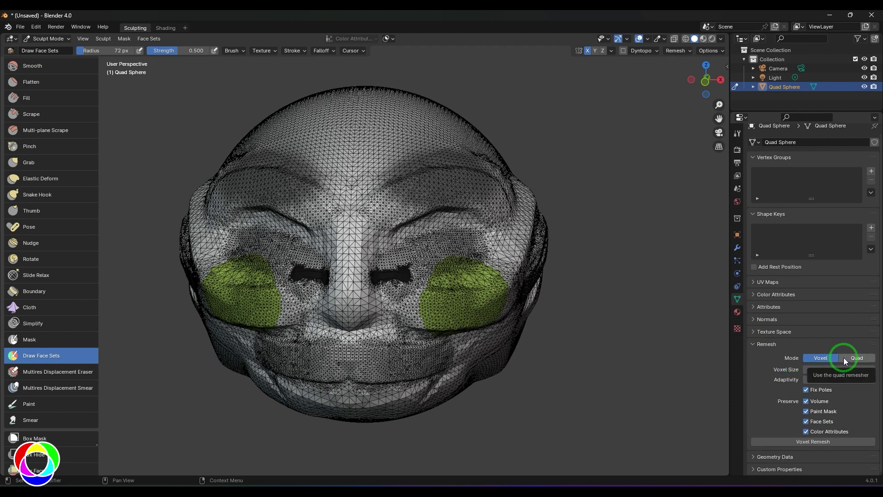
{"action": "left_click", "coordinate": [673, 51]}
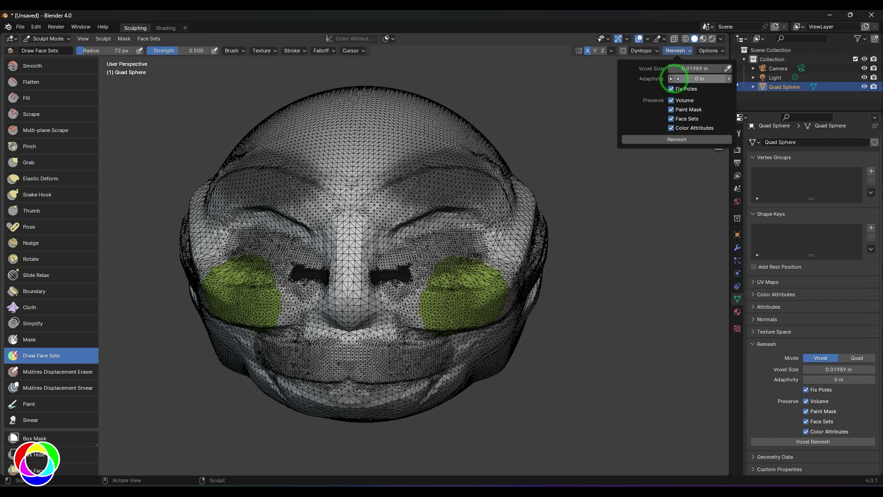
- Switch the Remesh mode from Voxel to Quad and open the QuadriFlow Remesh settings beside the face
{"action": "left_click", "coordinate": [855, 358]}
{"action": "left_click", "coordinate": [825, 363]}
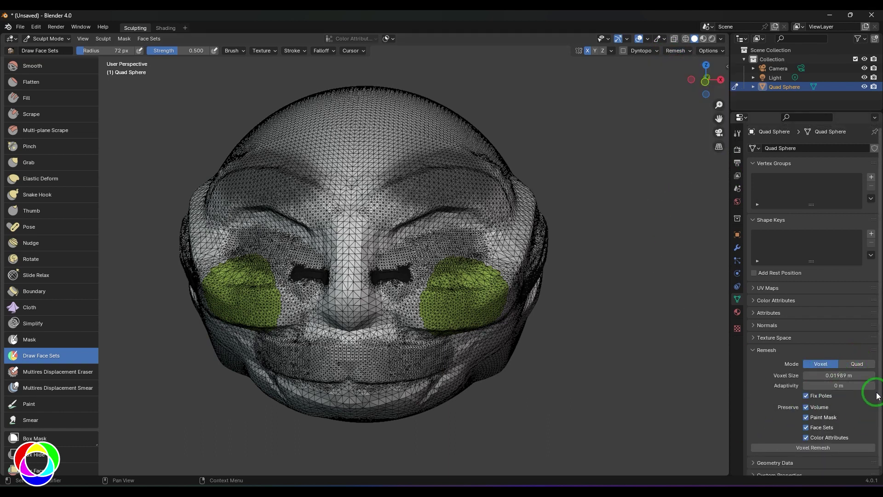
{"action": "left_click", "coordinate": [789, 447]}
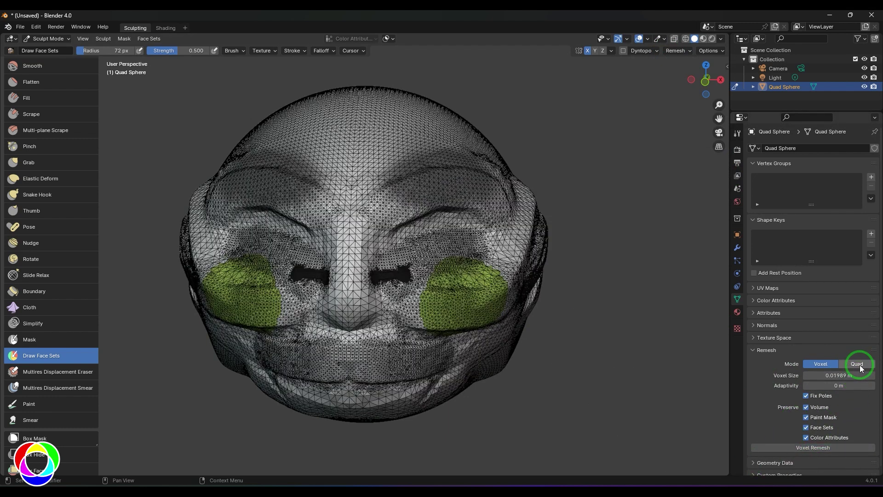
{"action": "left_click", "coordinate": [856, 363]}
{"action": "left_click", "coordinate": [820, 375]}
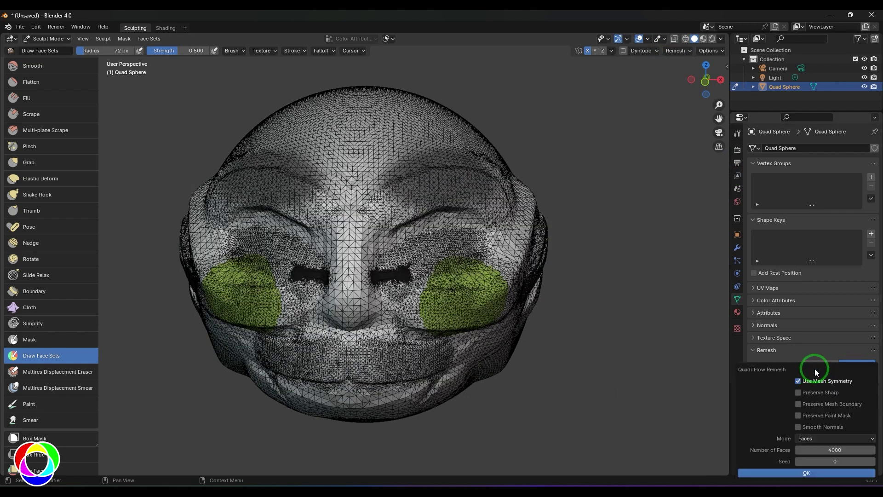
{"action": "left_click_drag", "start_coordinate": [815, 368], "coordinate": [610, 118]}
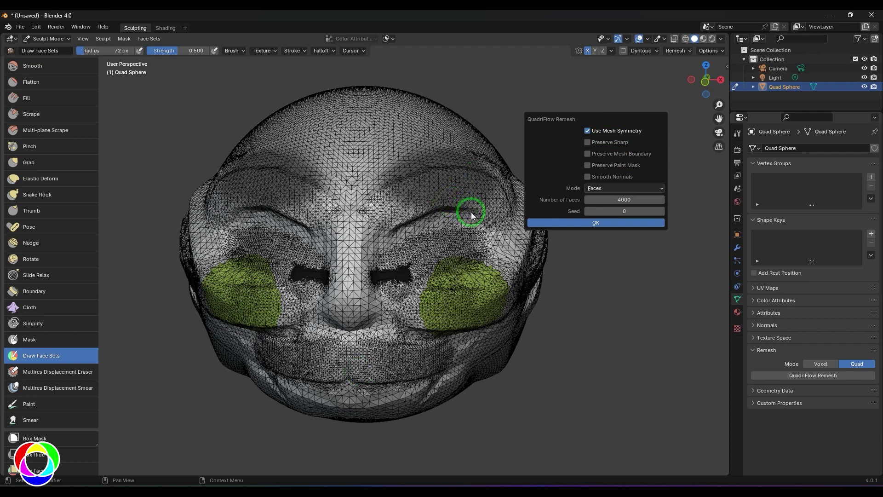
- Enable Preserve Sharp, Preserve Mesh Boundary, Preserve Paint Mask and Smooth Normals for the QuadriFlow remesh
{"action": "left_click", "coordinate": [613, 142]}
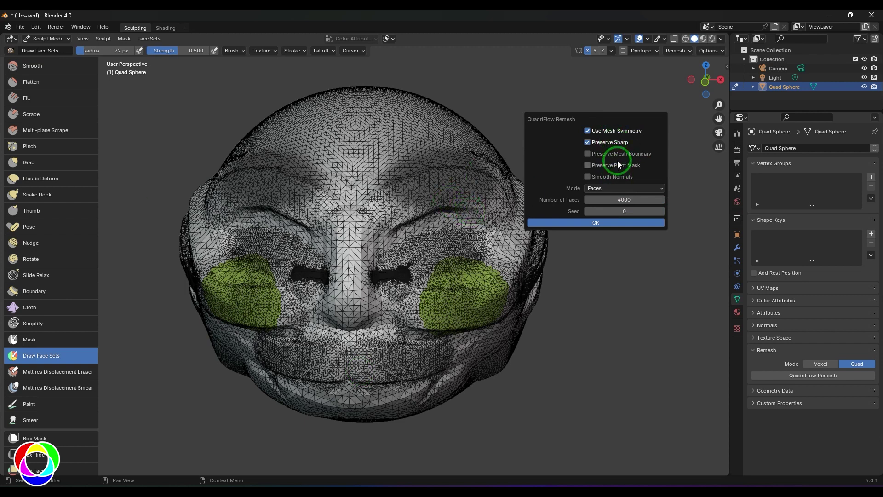
{"action": "left_click", "coordinate": [621, 154]}
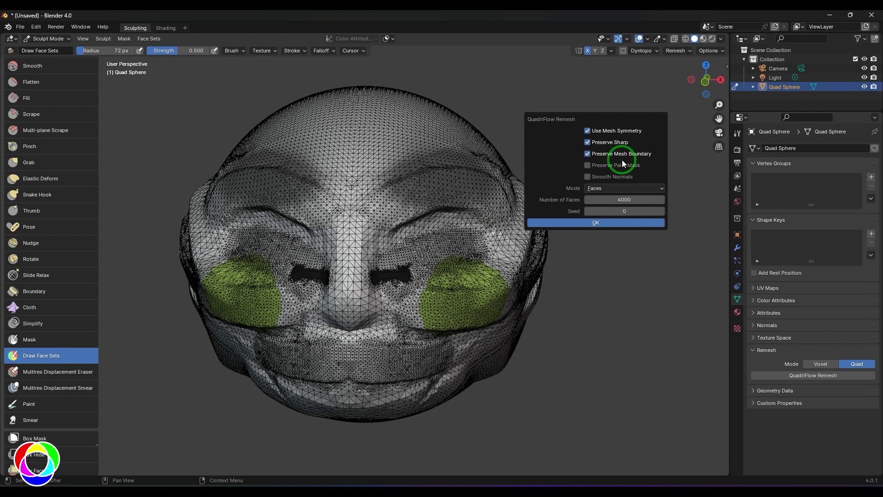
{"action": "left_click", "coordinate": [624, 166]}
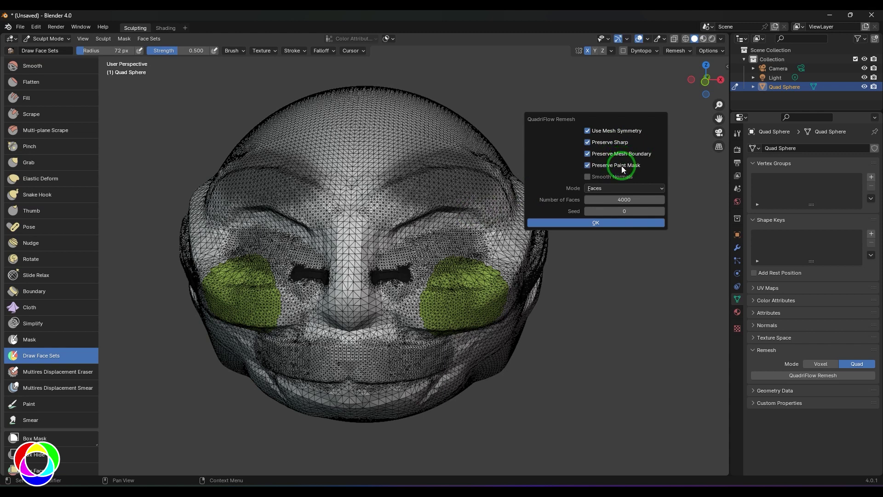
{"action": "left_click", "coordinate": [616, 178]}
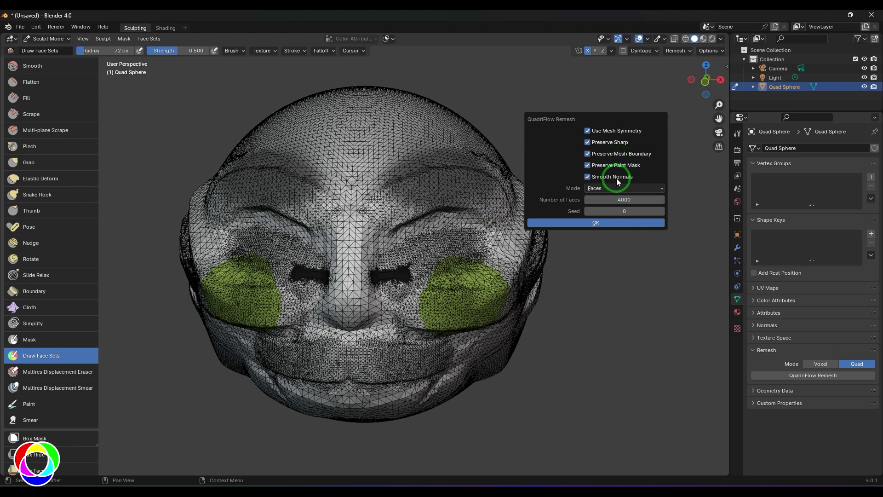
- Try the Edge Length and Ratio modes of the QuadriFlow remesh and return the mode to Faces
{"action": "left_click_drag", "start_coordinate": [624, 200], "coordinate": [509, 240]}
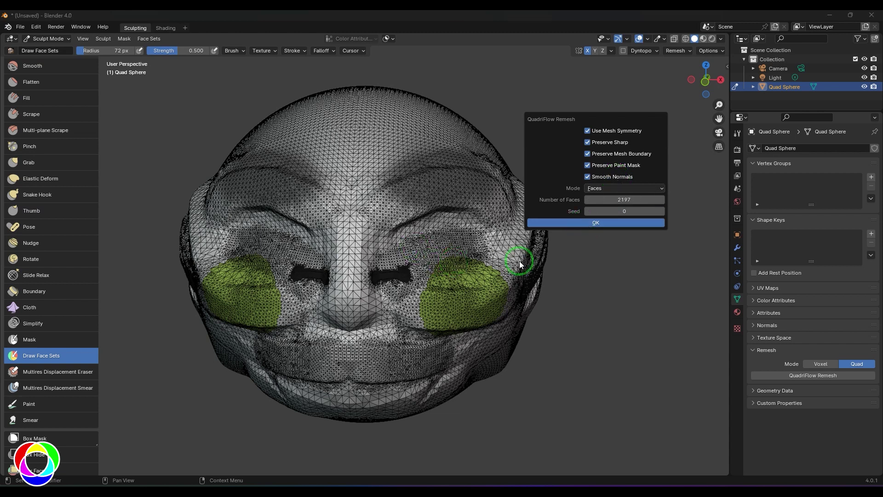
{"action": "left_click", "coordinate": [611, 189]}
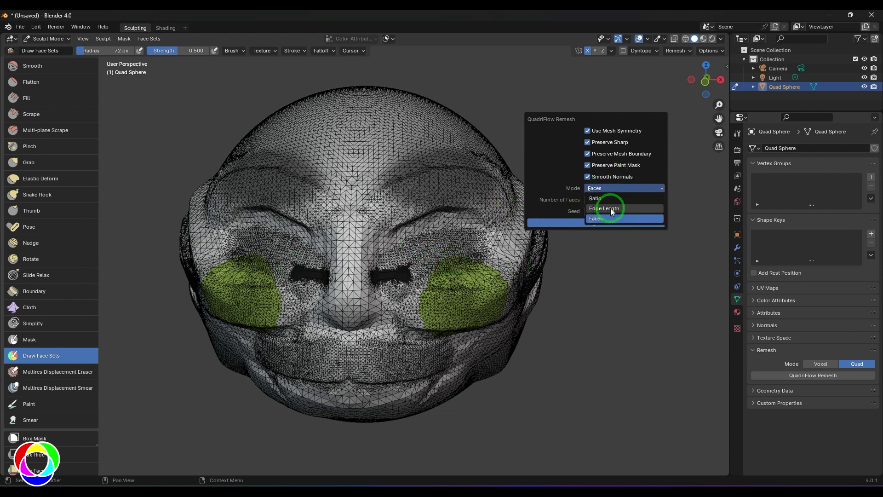
{"action": "left_click", "coordinate": [613, 205]}
{"action": "left_click", "coordinate": [606, 188]}
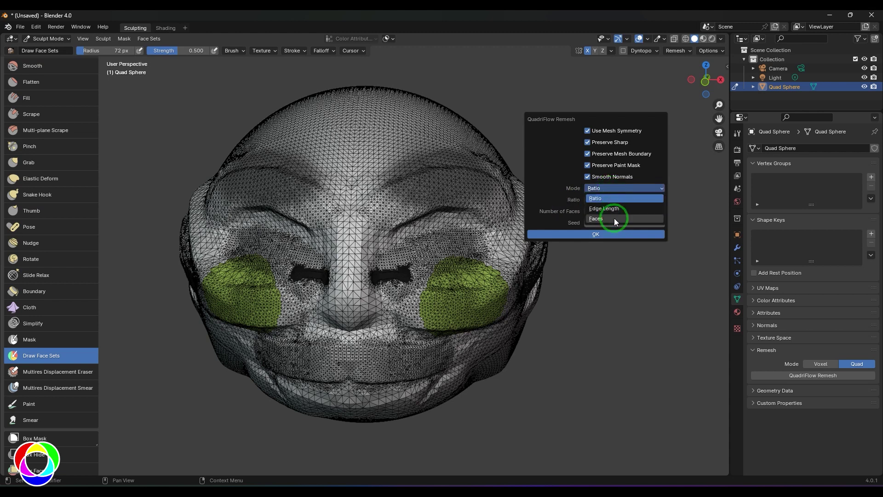
{"action": "left_click", "coordinate": [614, 218]}
- Remesh the face with QuadriFlow at 4000 faces, inspect the quad mesh, and undo the remesh
{"action": "left_click", "coordinate": [629, 199]}
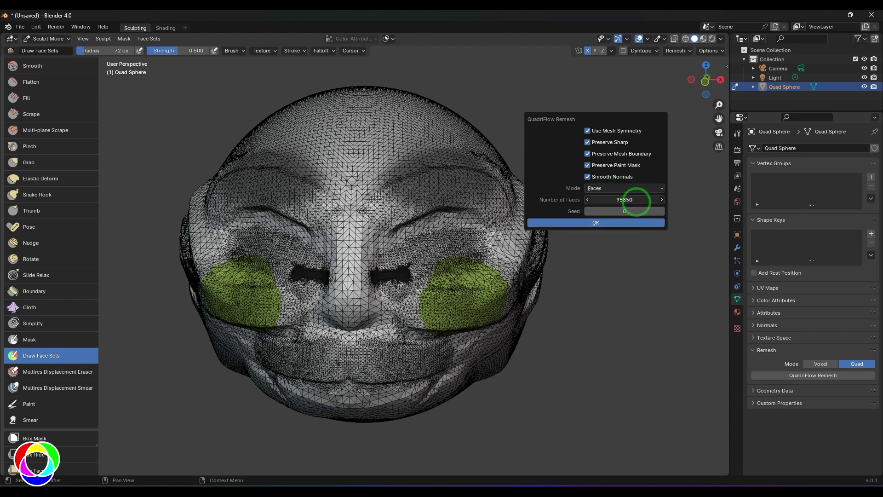
{"action": "type", "text": "4000"}
{"action": "key", "text": "Return"}
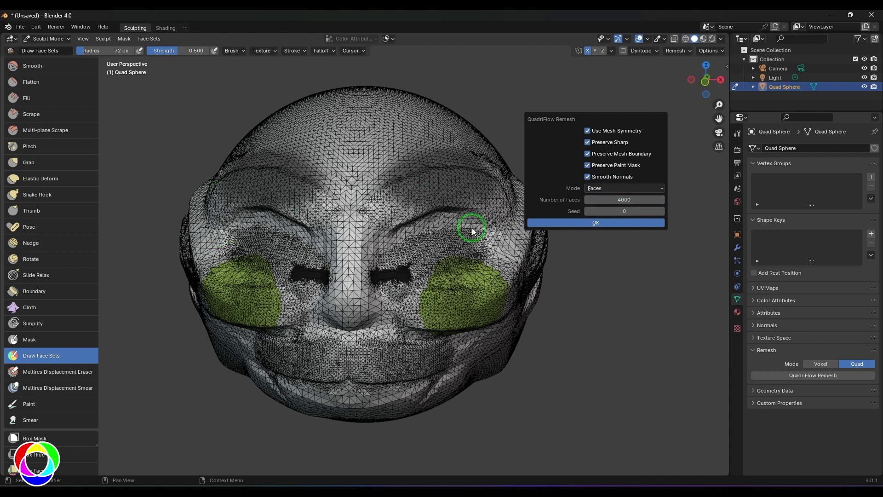
{"action": "left_click", "coordinate": [599, 224]}
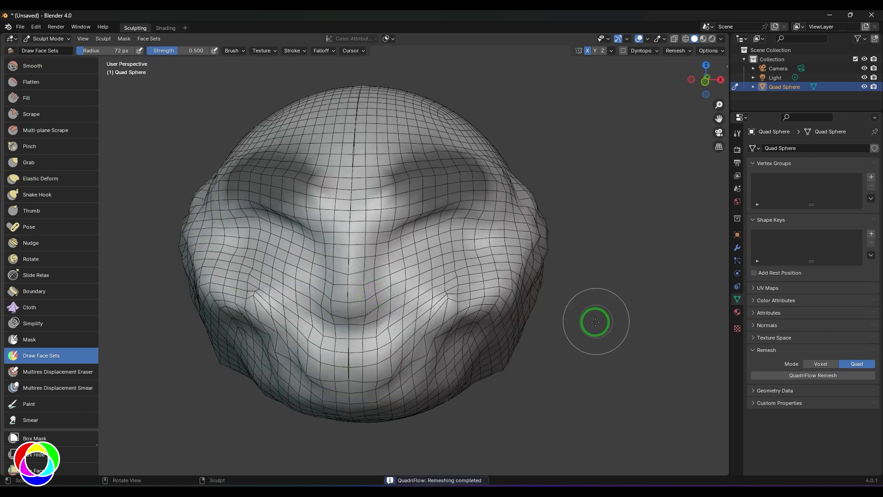
{"action": "mouse_move", "coordinate": [595, 321]}
{"action": "middle_mouse_down"}
{"action": "mouse_move", "coordinate": [554, 302]}
{"action": "mouse_move", "coordinate": [584, 326]}
{"action": "middle_mouse_up"}
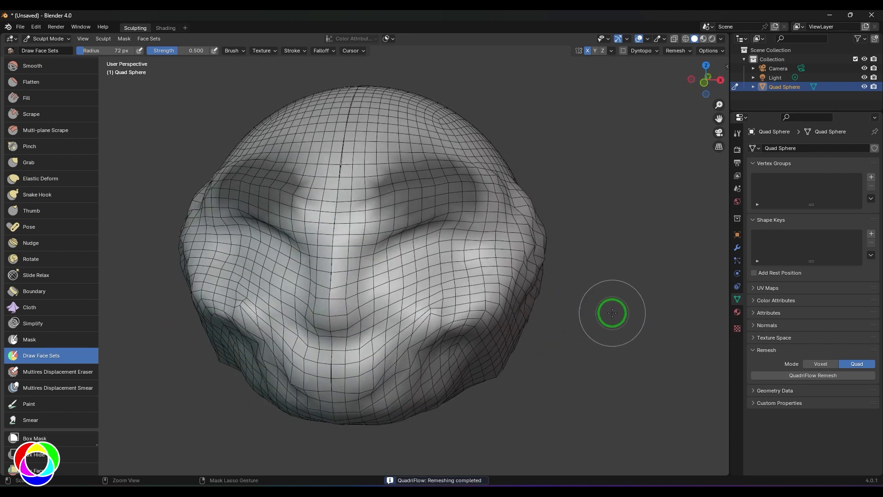
{"action": "key", "text": "ctrl+z"}
- Reopen the QuadriFlow Remesh settings beside the face and turn off Use Mesh Symmetry
{"action": "left_click", "coordinate": [805, 374]}
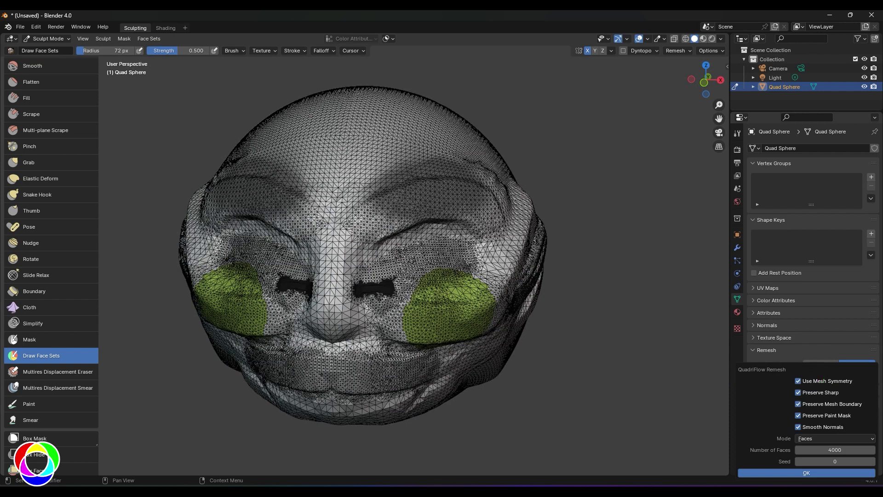
{"action": "left_click_drag", "start_coordinate": [796, 367], "coordinate": [579, 137]}
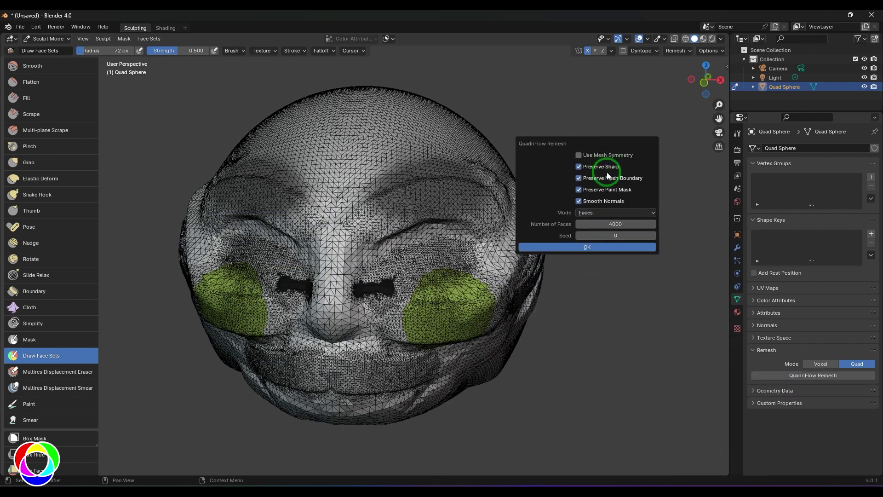
{"action": "left_click", "coordinate": [597, 156]}
- Remesh the face in Edge Length mode with an edge length of 0.100 and undo the result
{"action": "left_click", "coordinate": [615, 213]}
{"action": "left_click", "coordinate": [614, 229]}
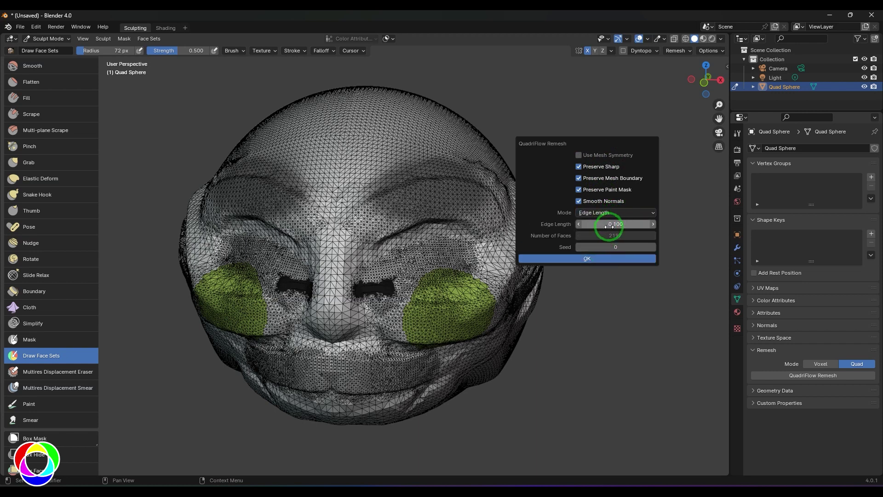
{"action": "left_click", "coordinate": [578, 259]}
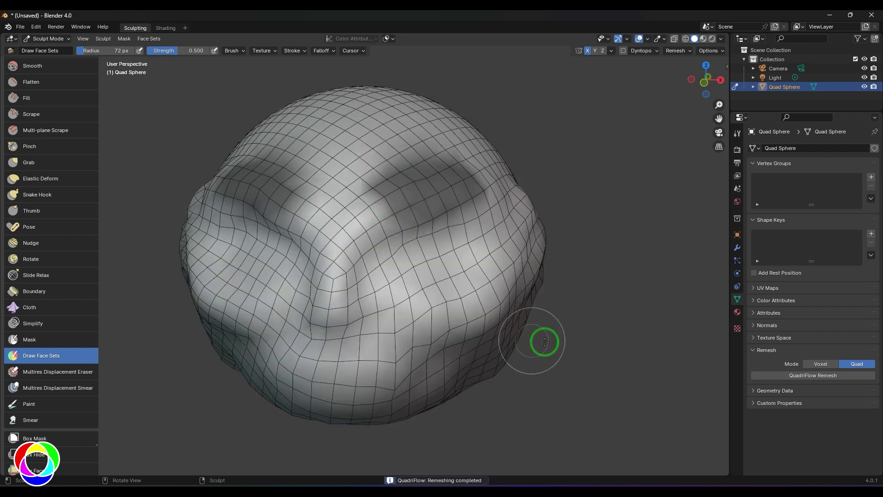
{"action": "key", "text": "ctrl+z"}
- Set the QuadriFlow remesh mode to Ratio with a ratio of 1.0 and run the remesh on the face
{"action": "left_click", "coordinate": [832, 374]}
{"action": "left_click_drag", "start_coordinate": [797, 454], "coordinate": [579, 227]}
{"action": "left_click", "coordinate": [593, 214]}
{"action": "left_click", "coordinate": [593, 207]}
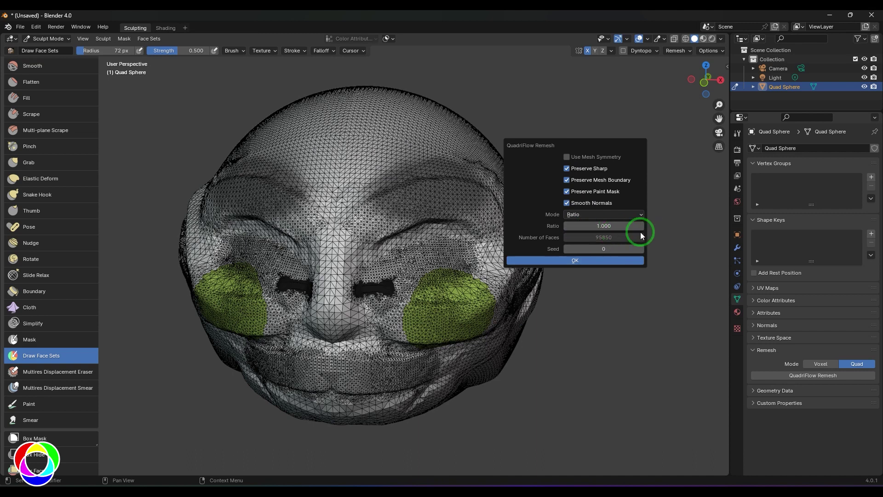
{"action": "left_click", "coordinate": [616, 226]}
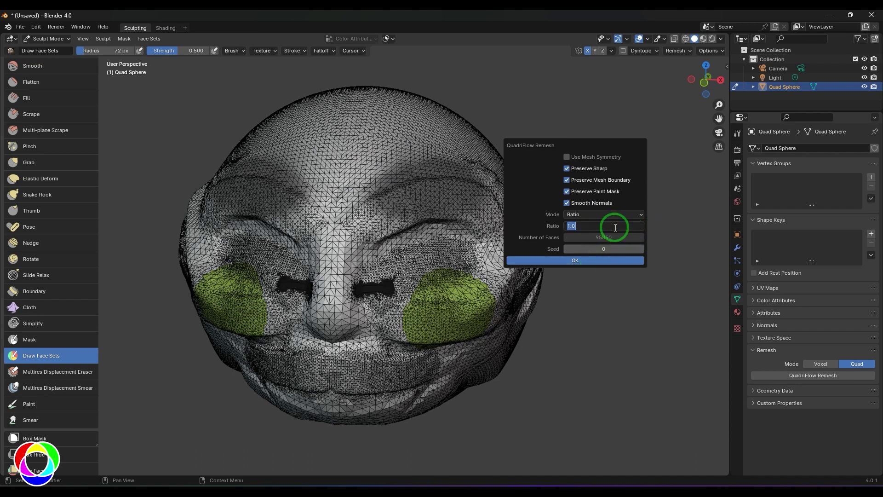
{"action": "left_click", "coordinate": [594, 261]}
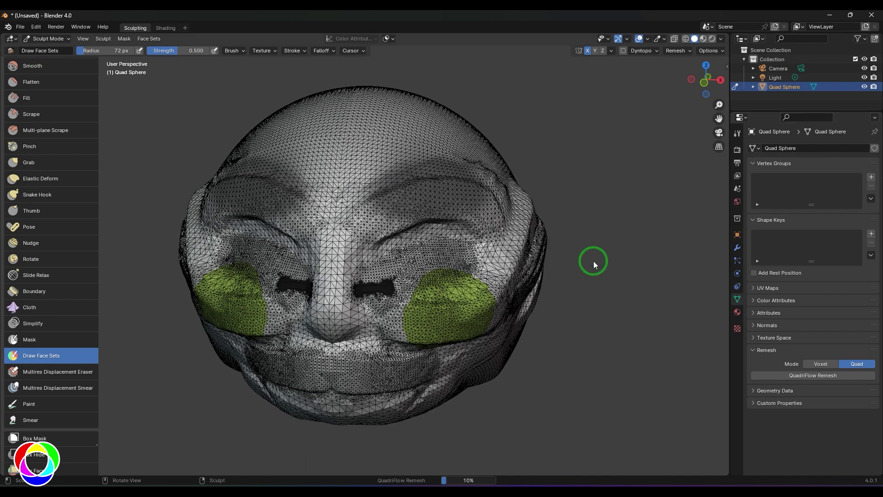